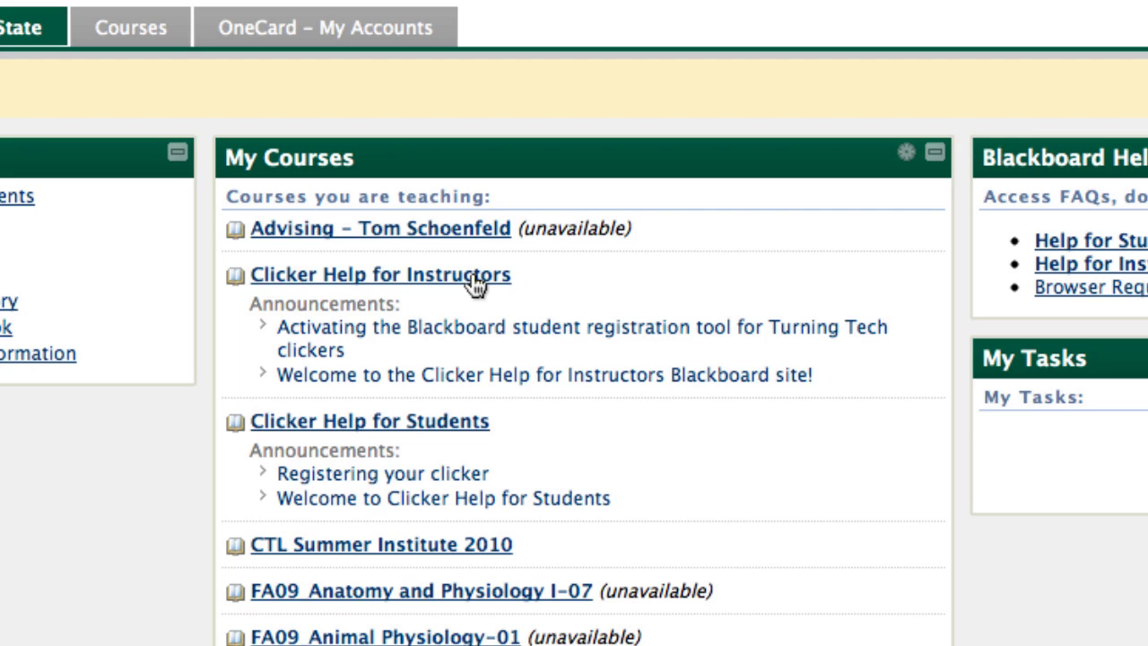
Go into the Clicker Help for Instructors course's Tools and launch the TurningPoint Registration Tool
left_click(472, 277)
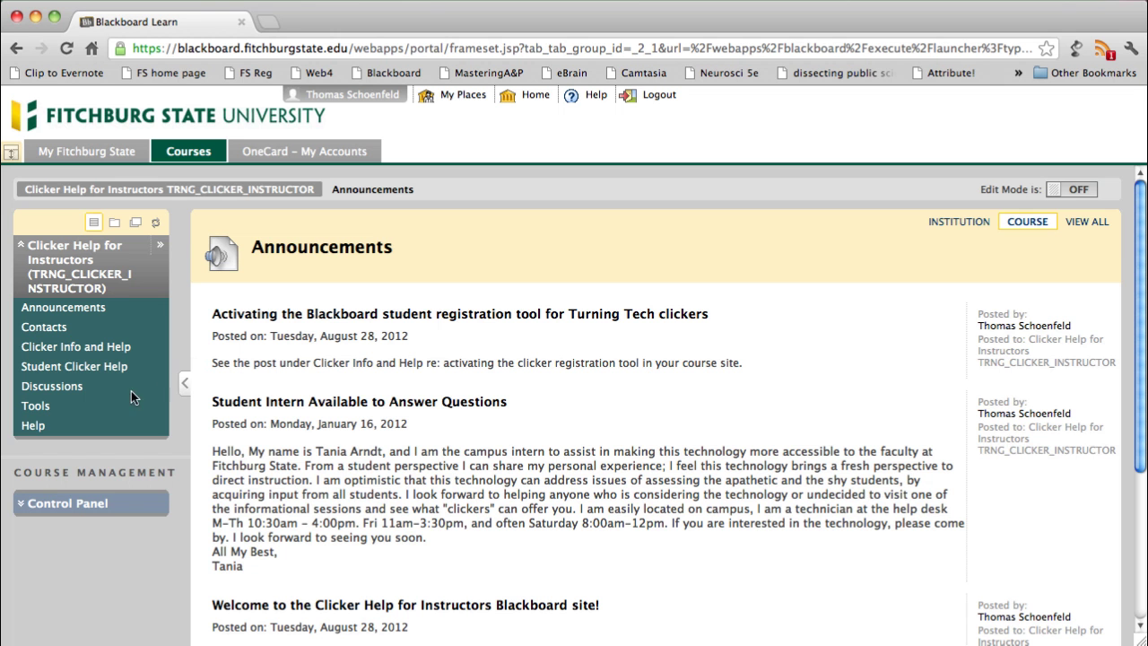
left_click(36, 406)
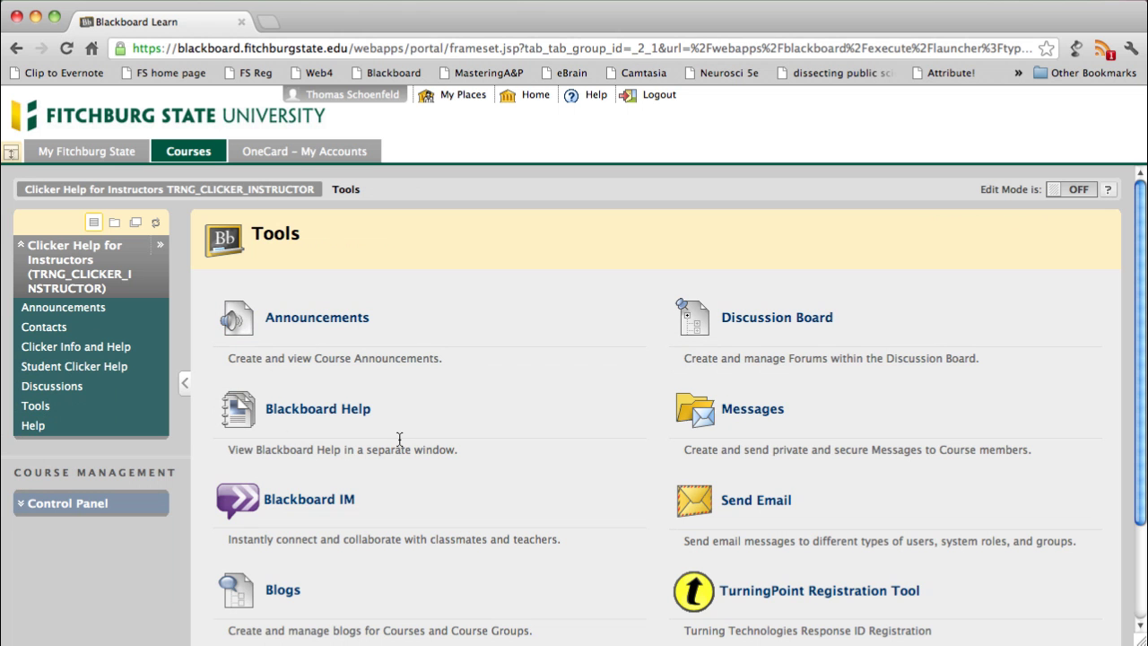
left_click(768, 596)
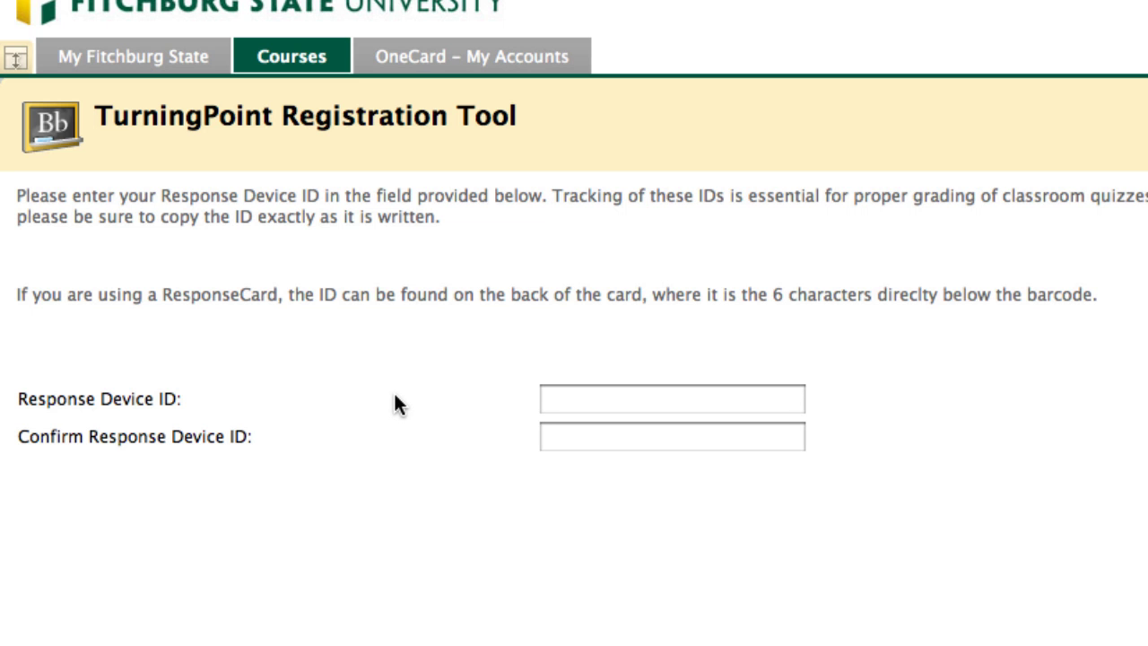
Enter the clicker's device ID in the Response Device ID field
left_click(561, 406)
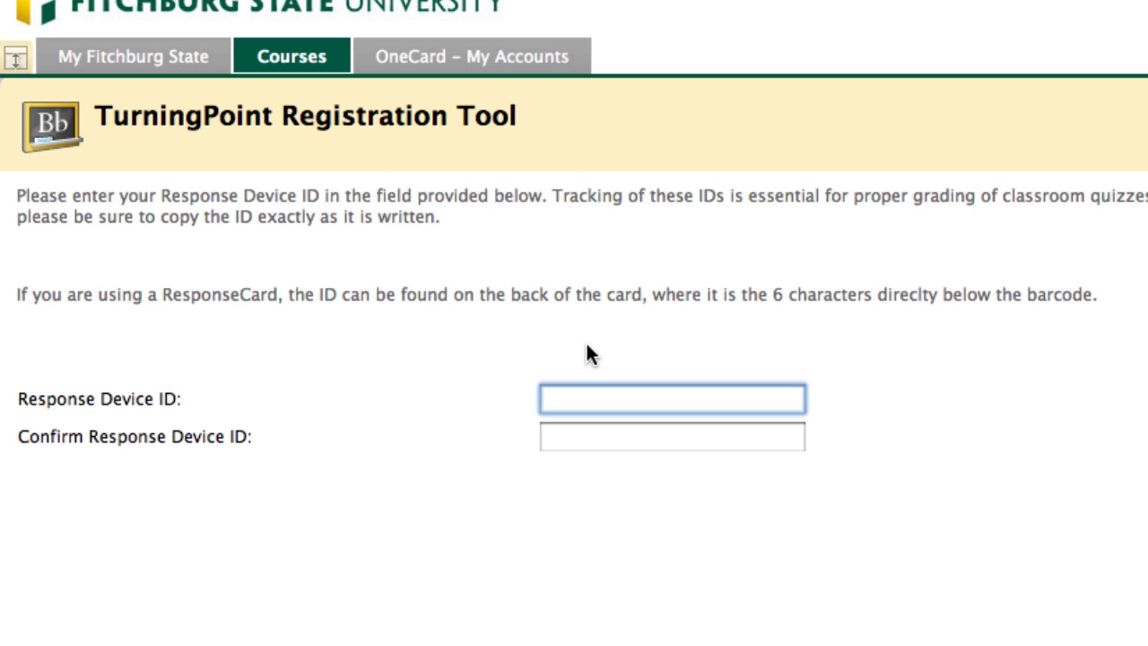
type("0D")
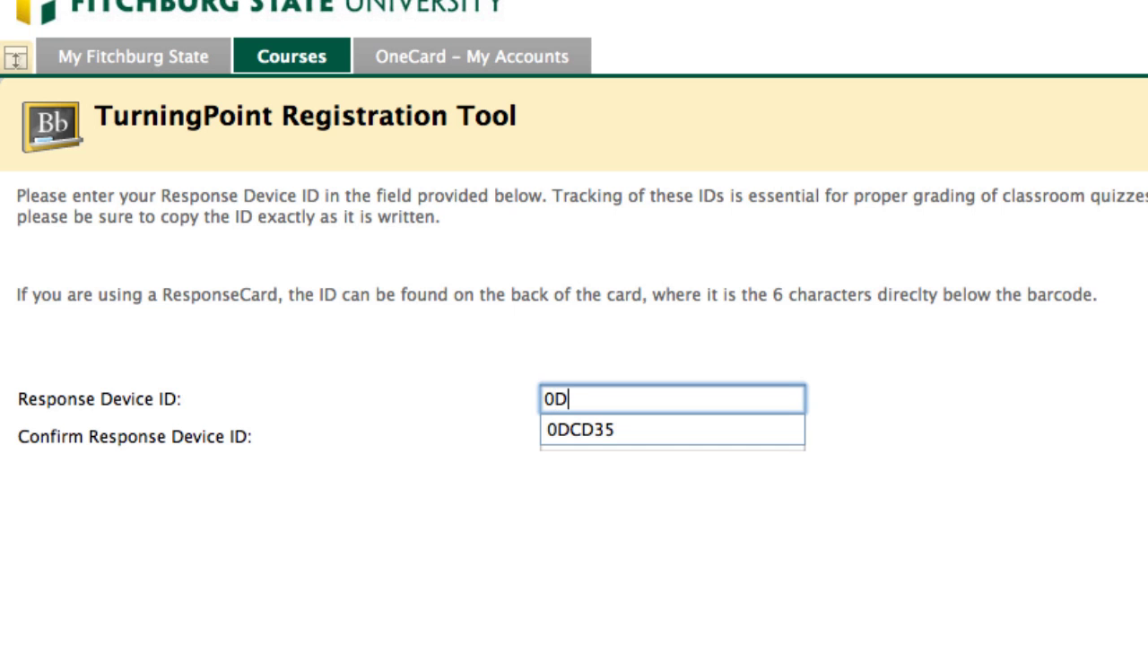
type("CD35")
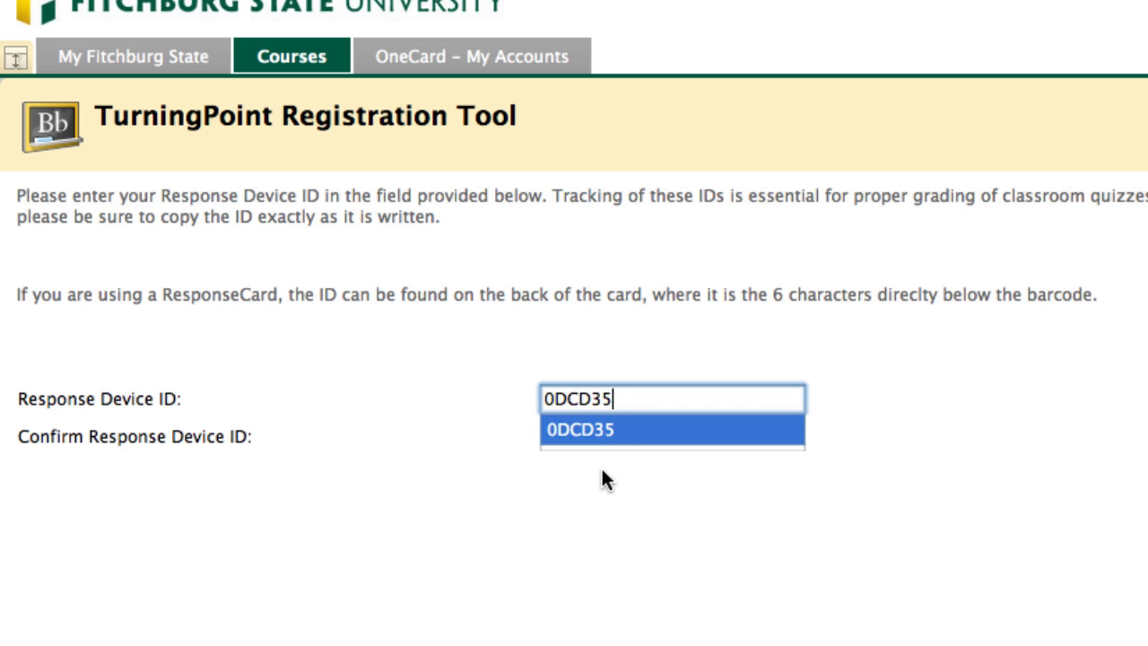
key("Escape")
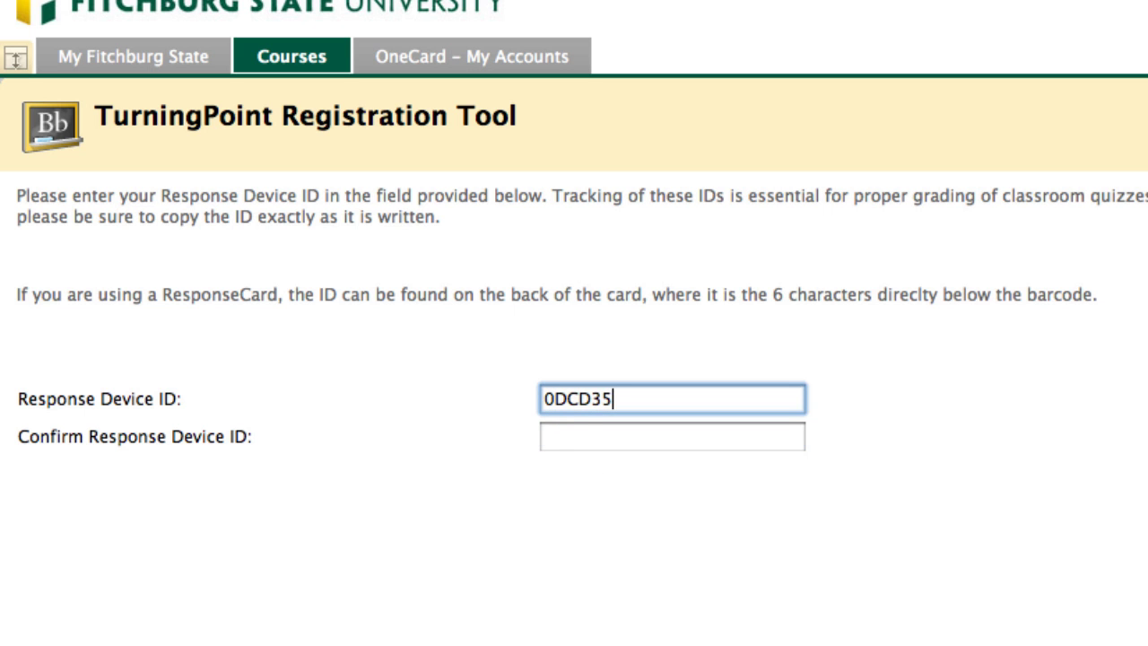
Re-enter the same device ID in the confirmation field and submit the registration
left_click(581, 436)
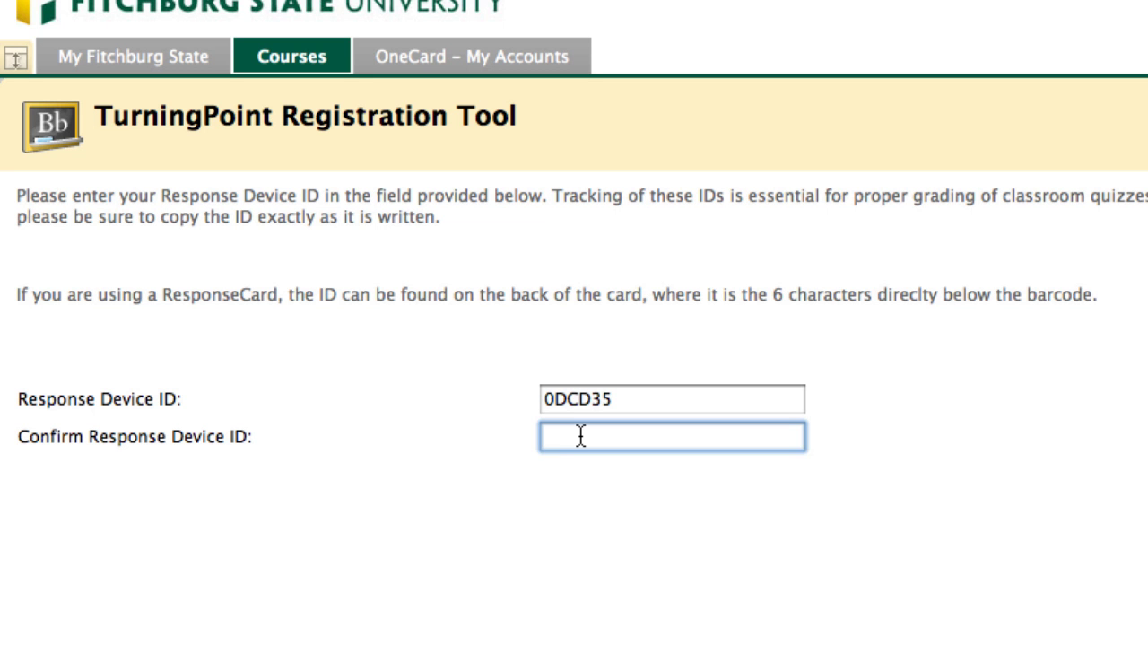
type("0")
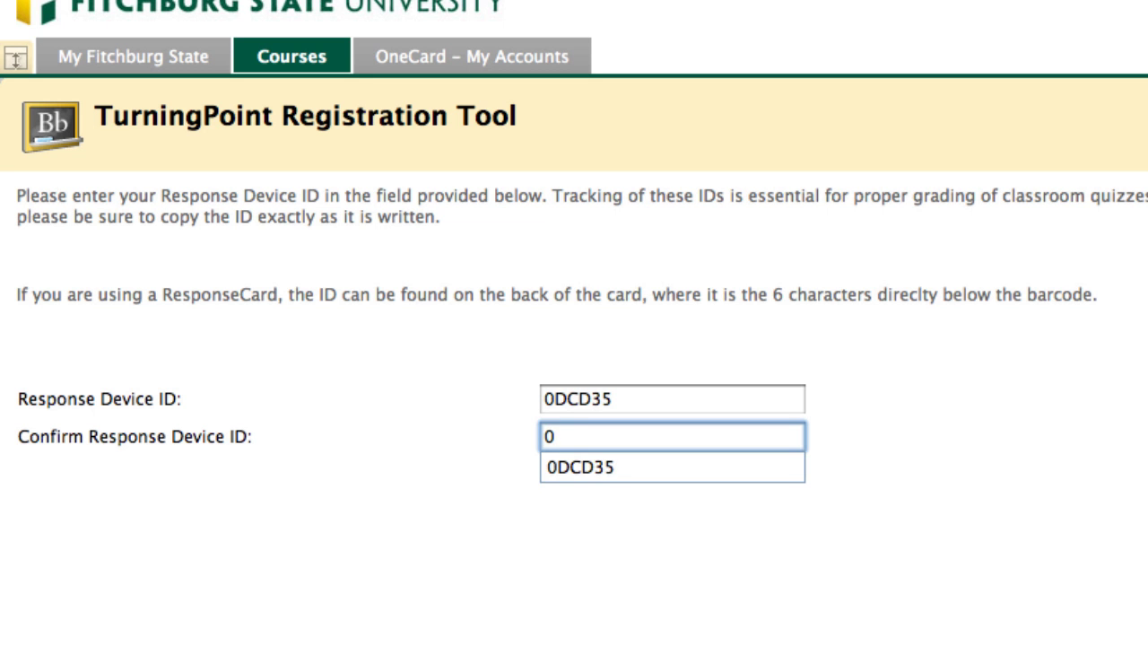
key("BackSpace")
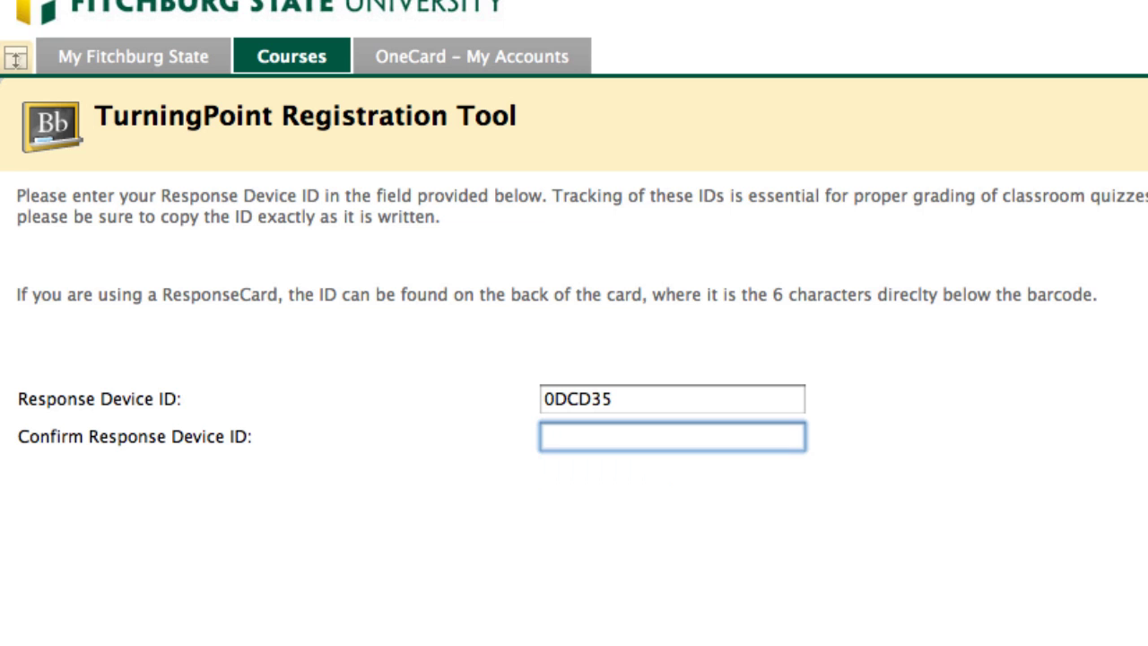
type("o")
key("BackSpace")
type("0DCD")
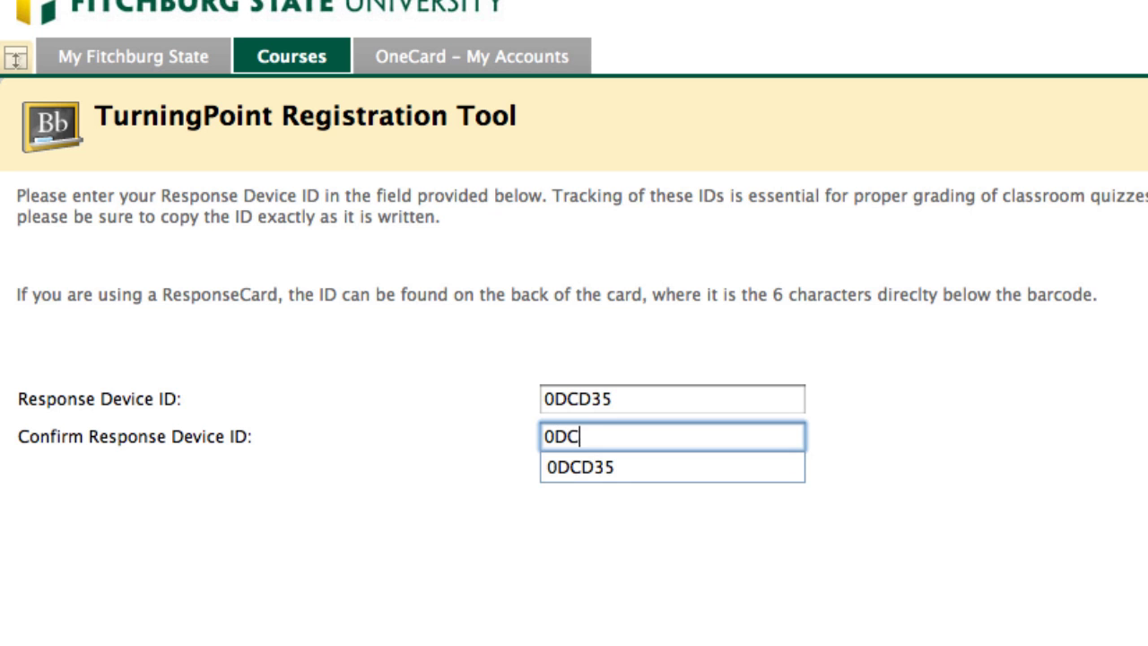
type("35")
key("Return")
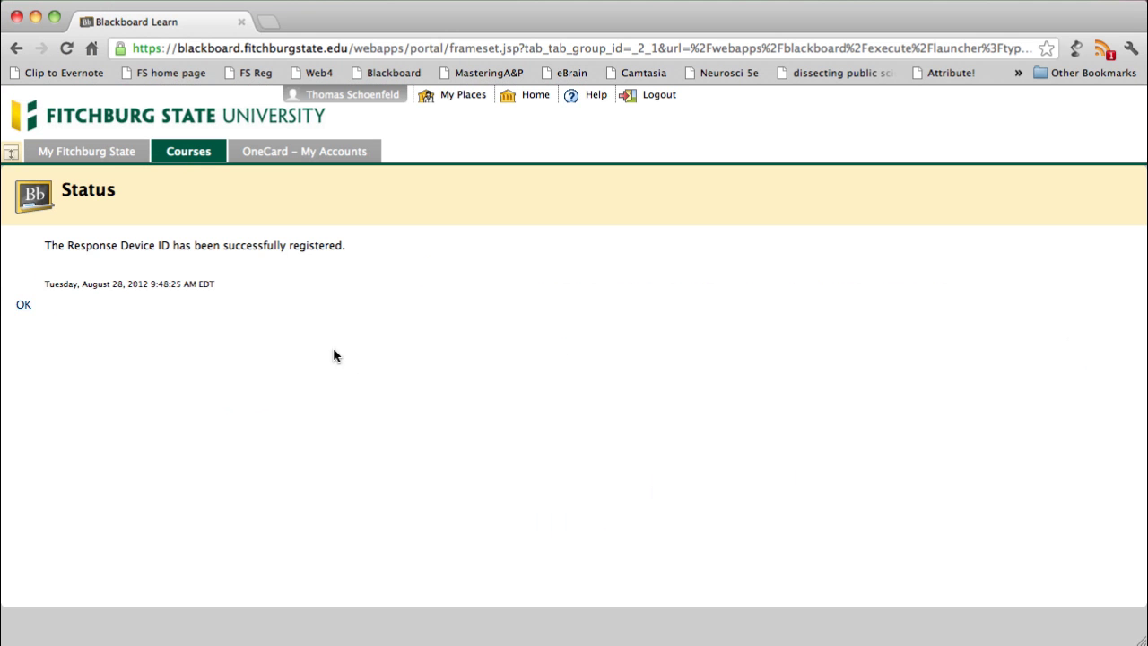
Acknowledge the registration status and reopen the TurningPoint Registration Tool from Tools
left_click(23, 308)
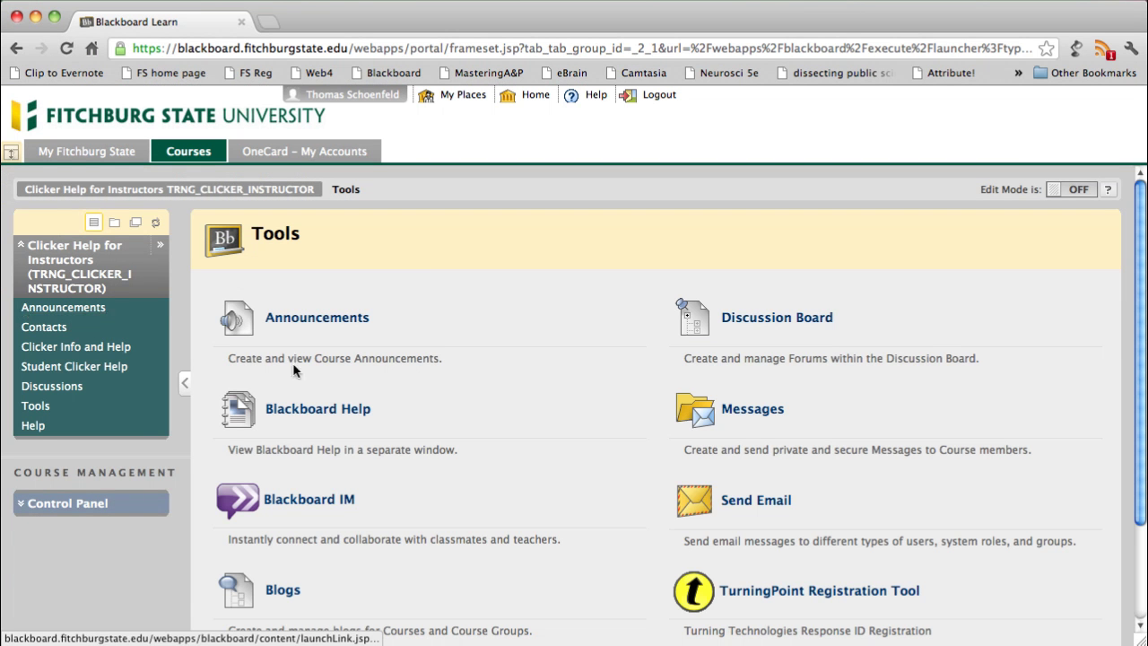
left_click(744, 592)
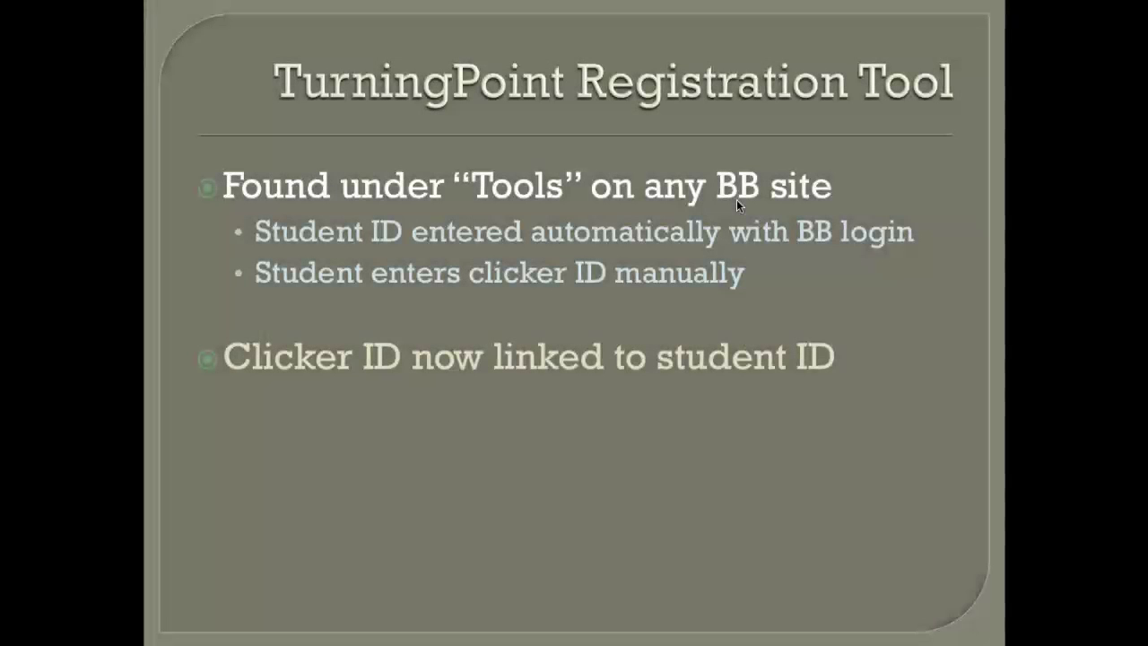
Reveal the Registration Block activation bullet and its Tool Availability under Customization sub-bullet
key("Right")
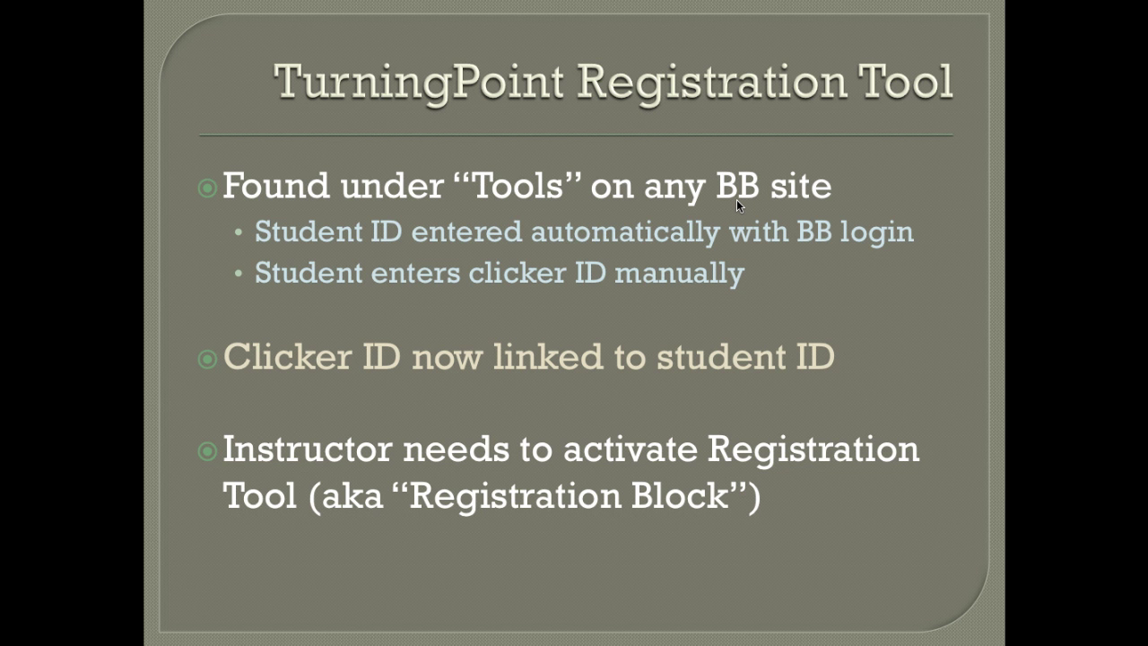
key("Right")
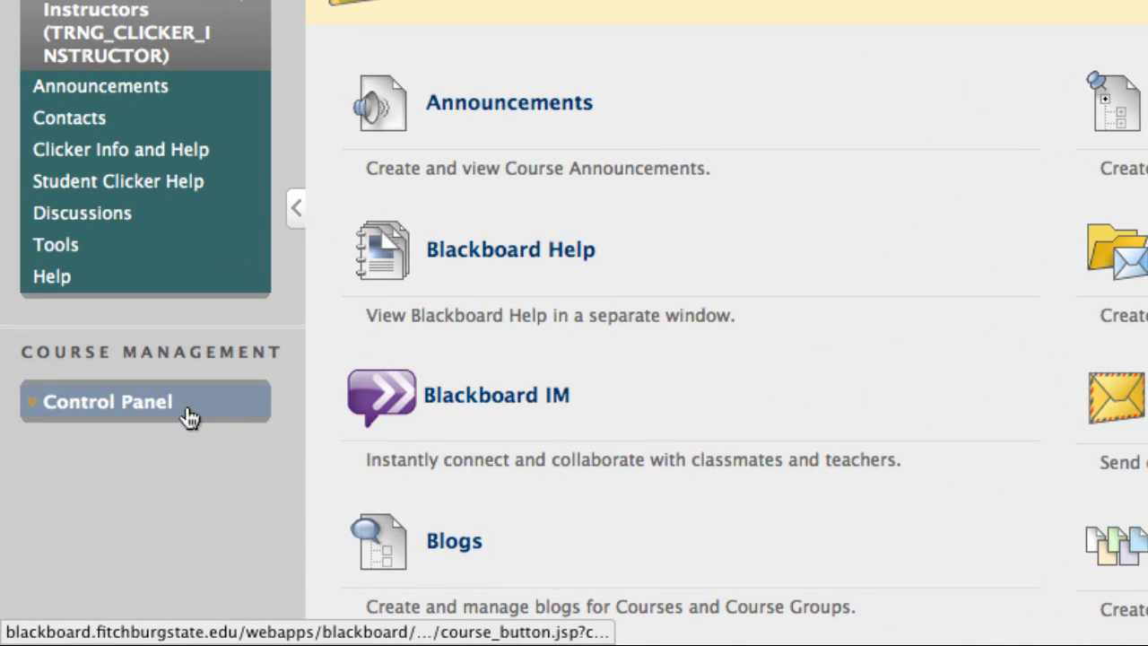
In the Control Panel, expand Customization and go to the course's Tool Availability settings
left_click(186, 416)
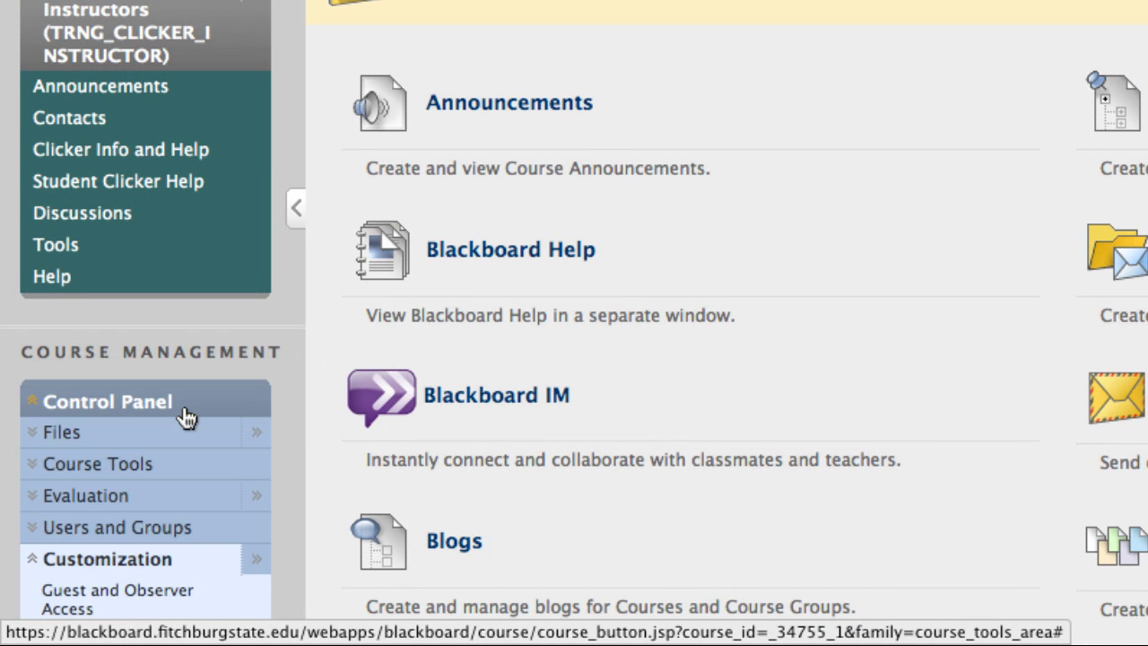
left_click(130, 563)
left_click(130, 563)
scroll(130, 566, "down", 4)
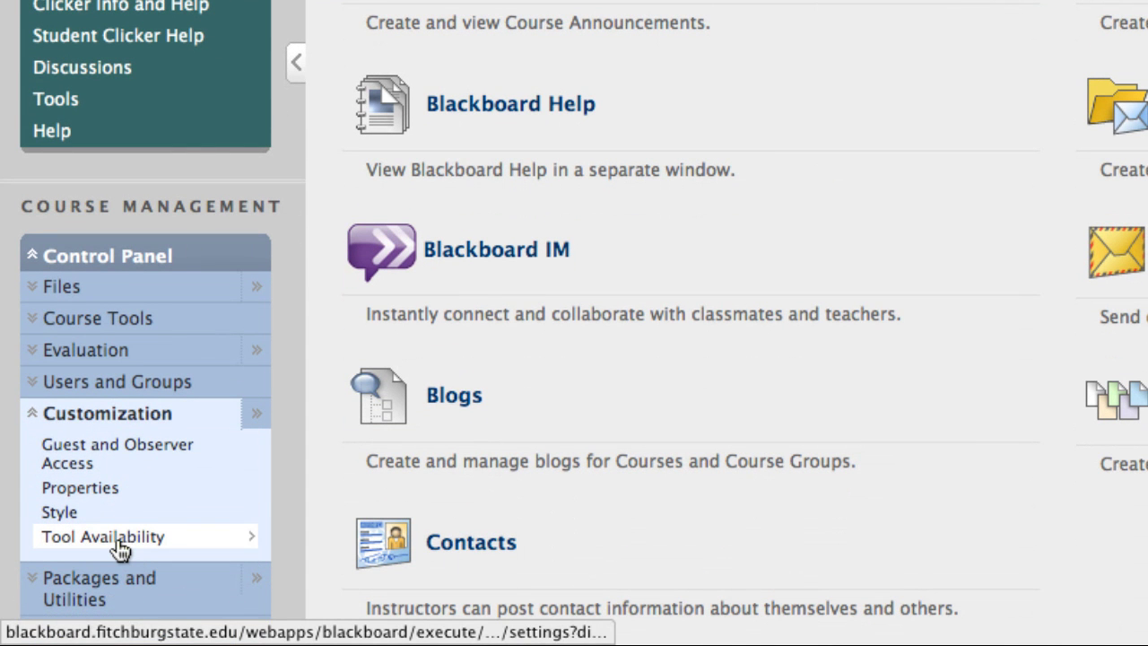
left_click(122, 549)
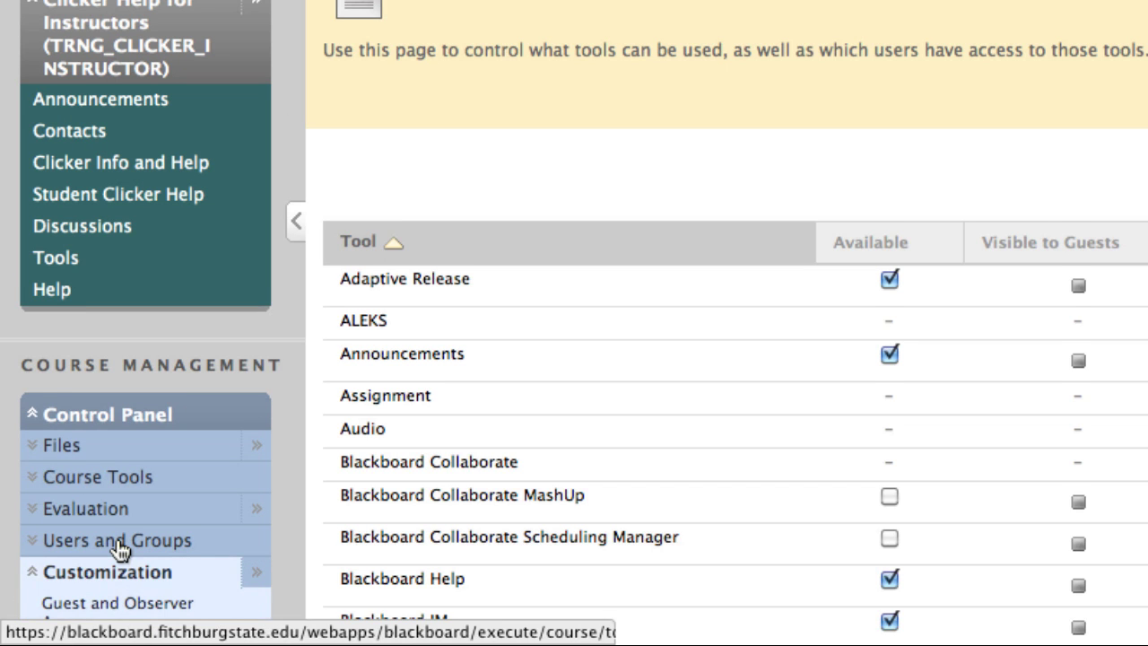
scroll(122, 549, "up", 3)
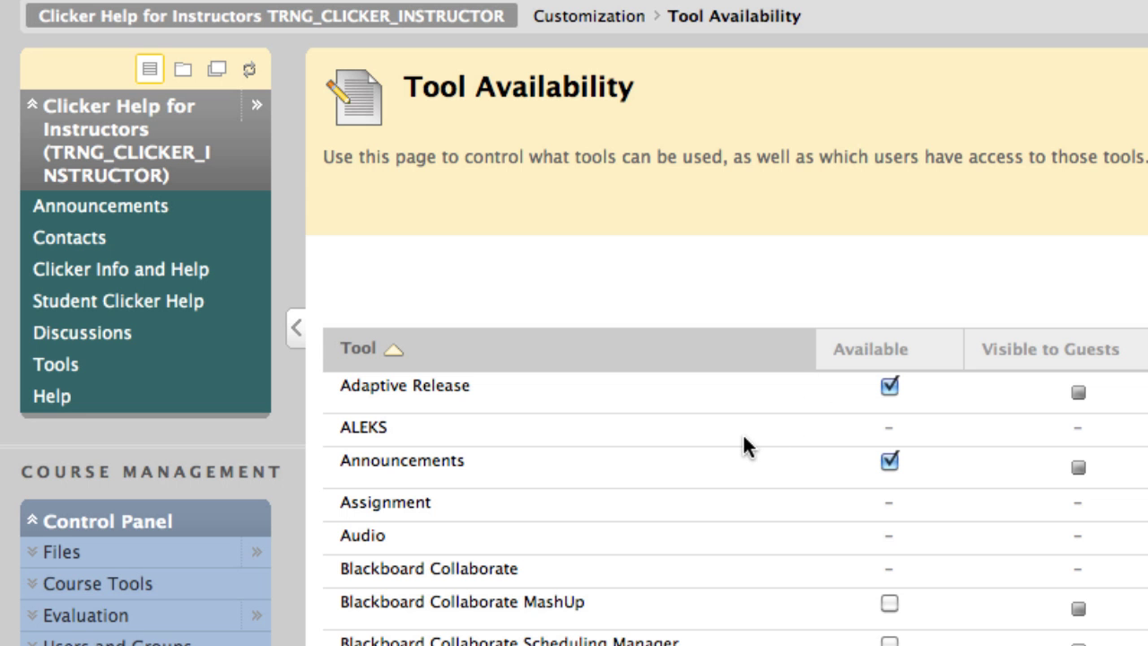
Mark Registration Block as Available and submit the tool availability settings
scroll(743, 438, "down", 10)
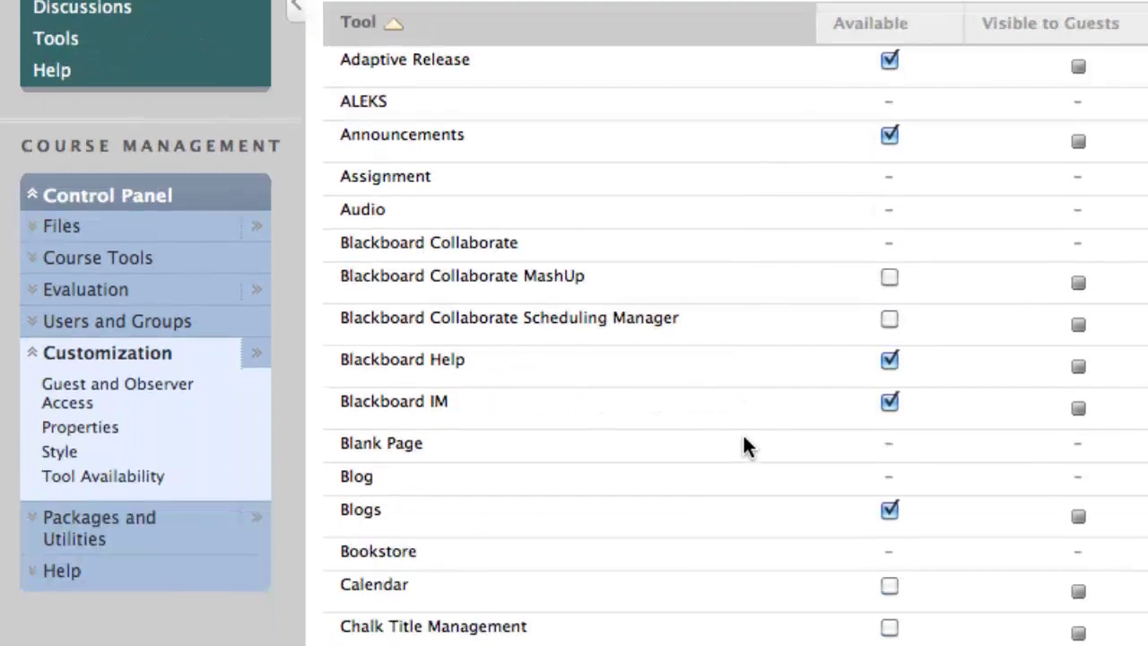
scroll(743, 437, "down", 9)
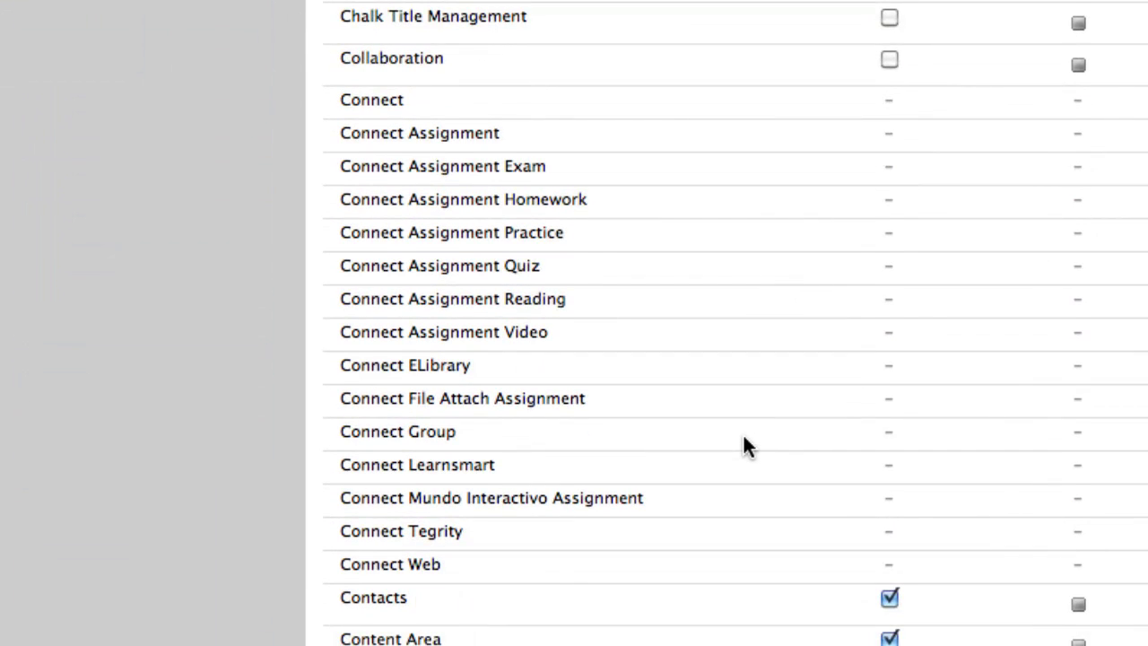
scroll(743, 439, "down", 10)
scroll(742, 446, "down", 2)
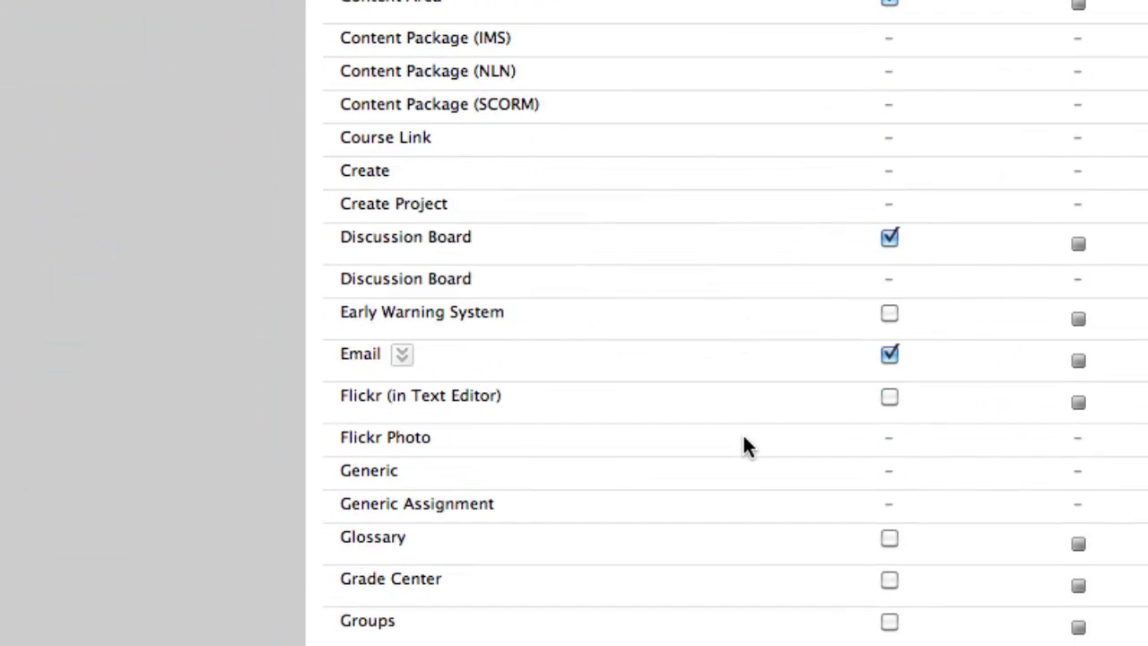
scroll(743, 439, "down", 10)
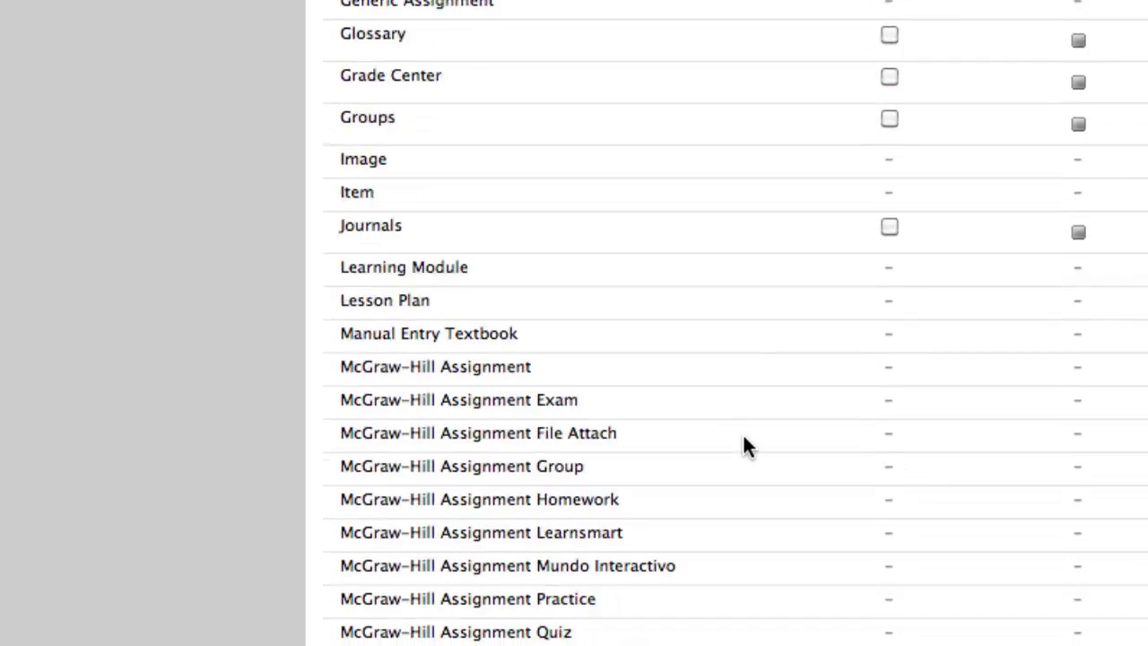
scroll(744, 445, "down", 8)
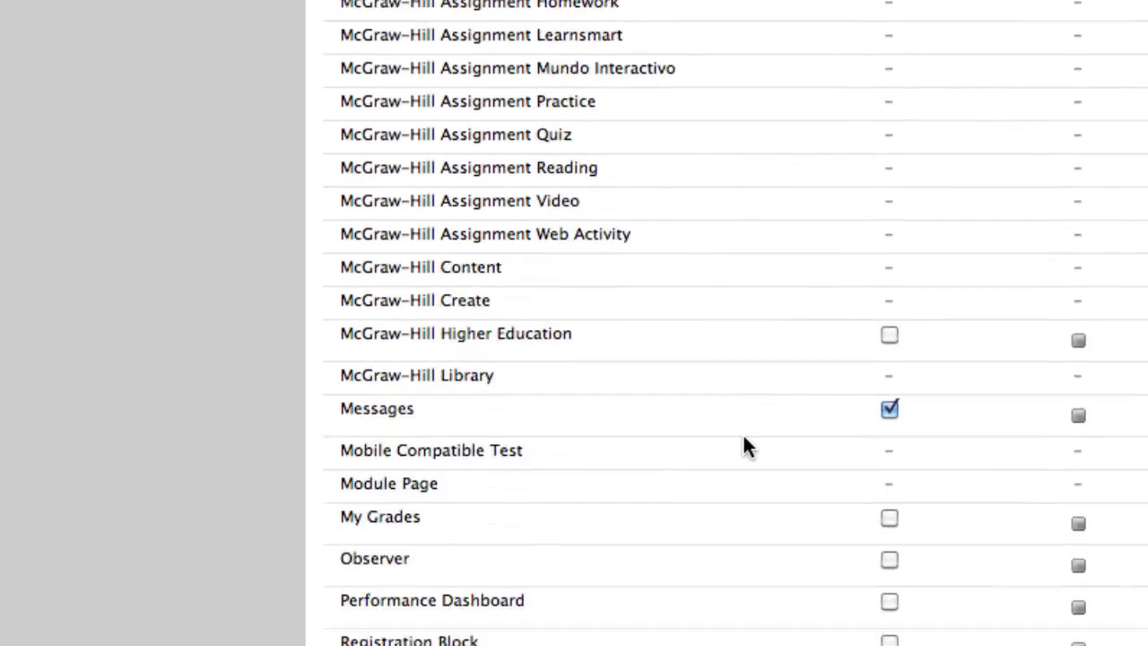
scroll(744, 446, "down", 2)
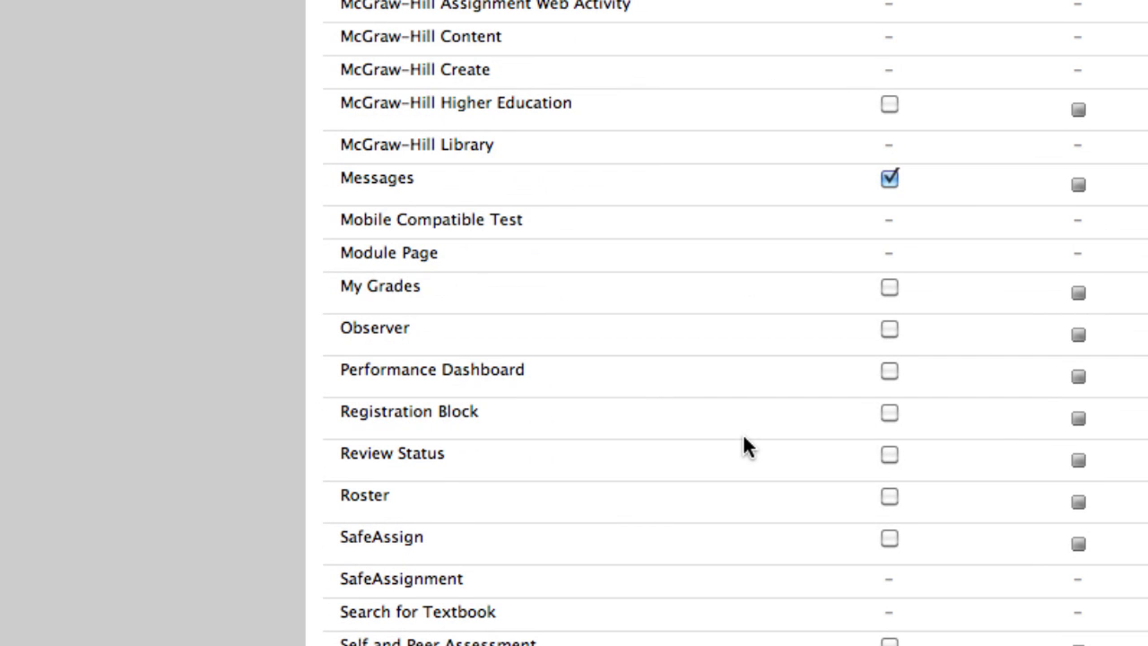
left_click(889, 414)
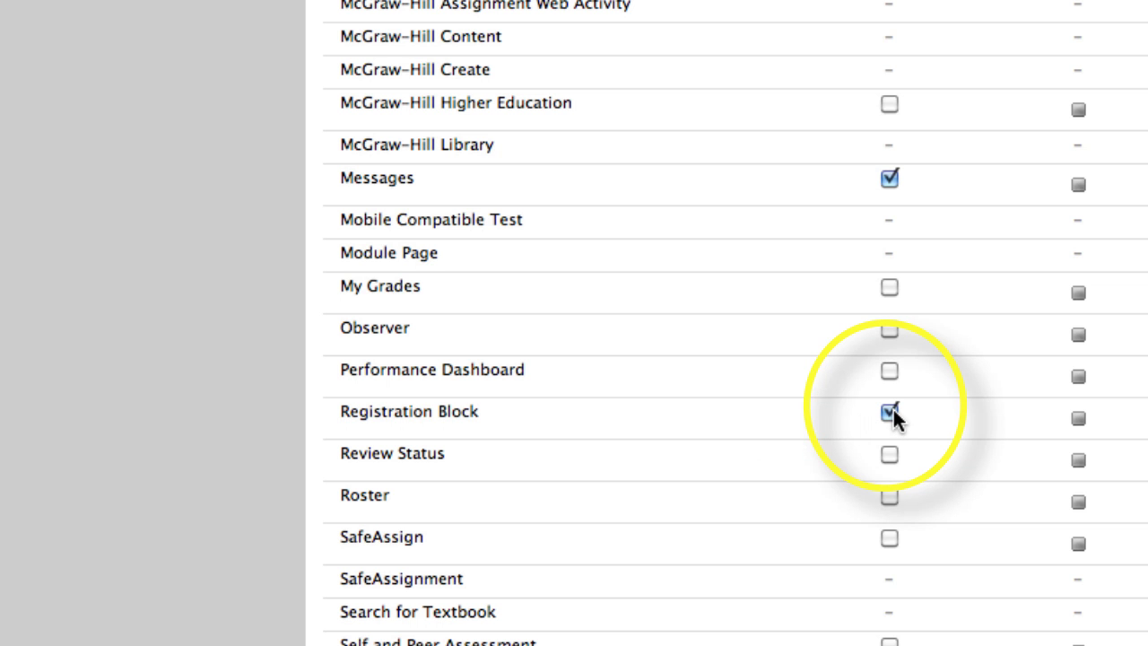
scroll(954, 412, "down", 10)
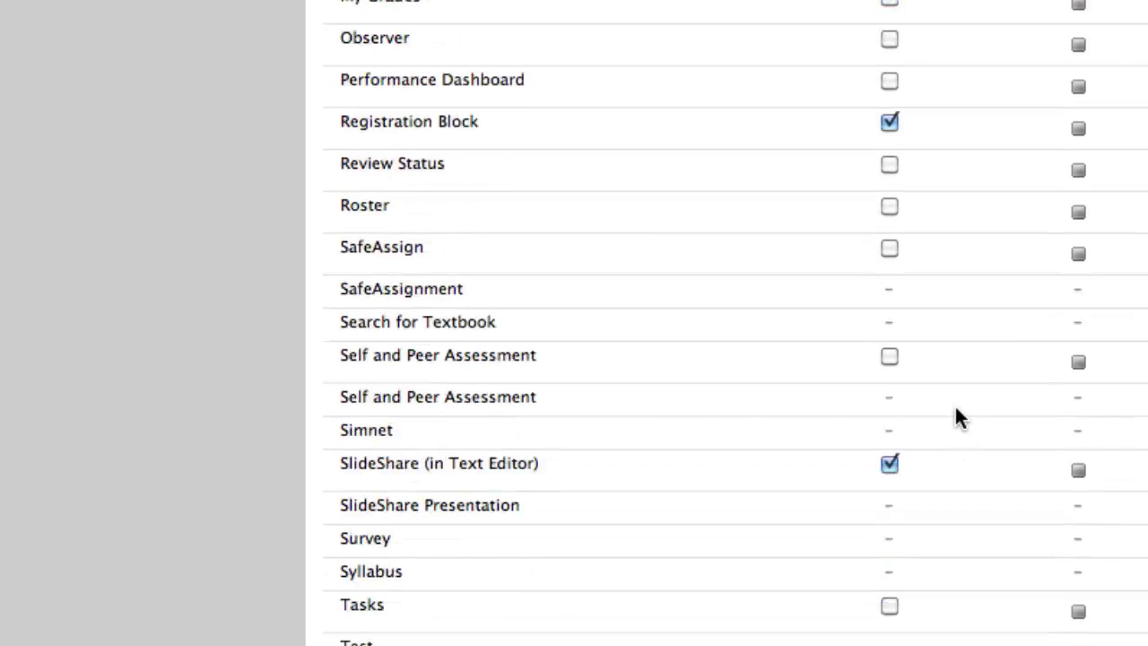
scroll(938, 414, "down", 5)
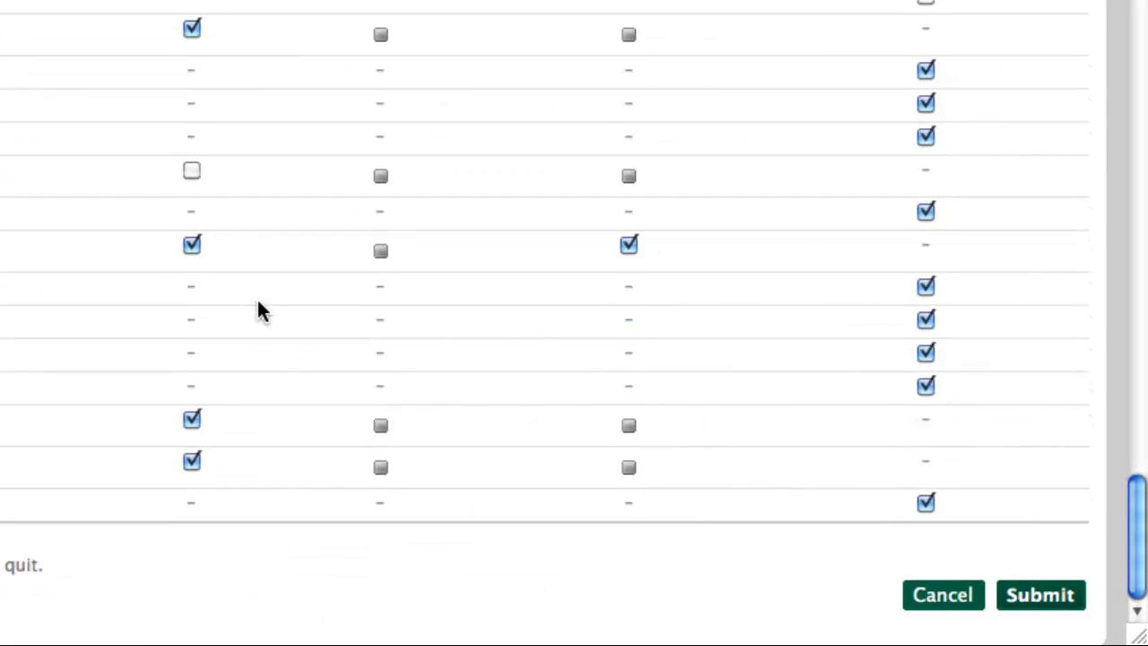
left_click(1035, 596)
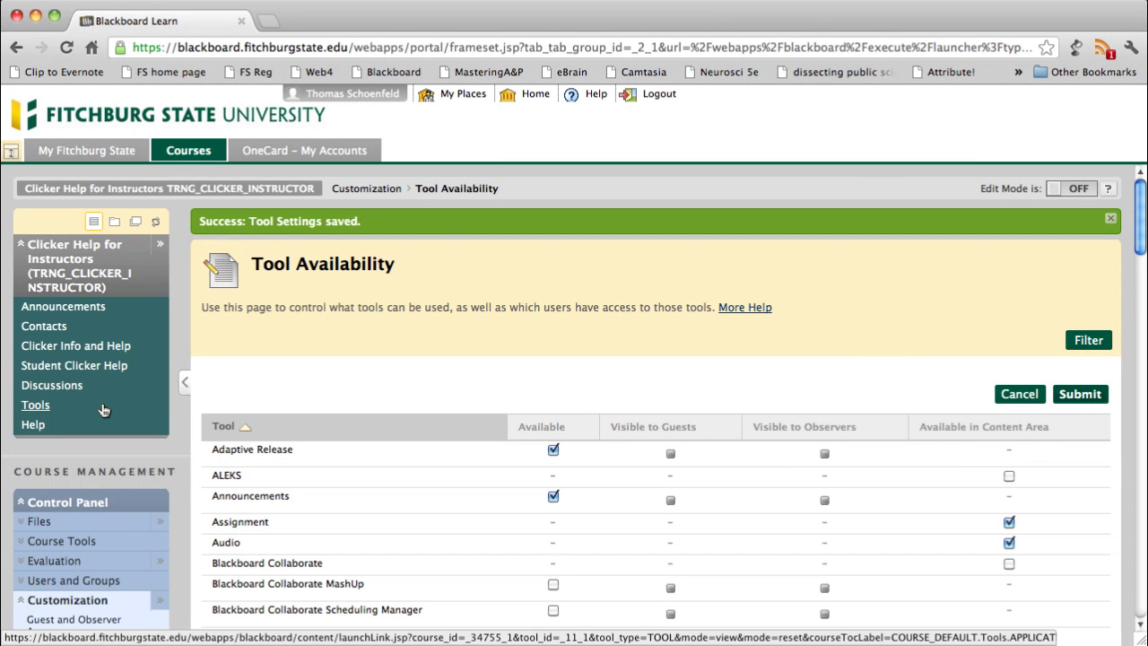
Return to the course's Tools page from the left course menu
left_click(40, 410)
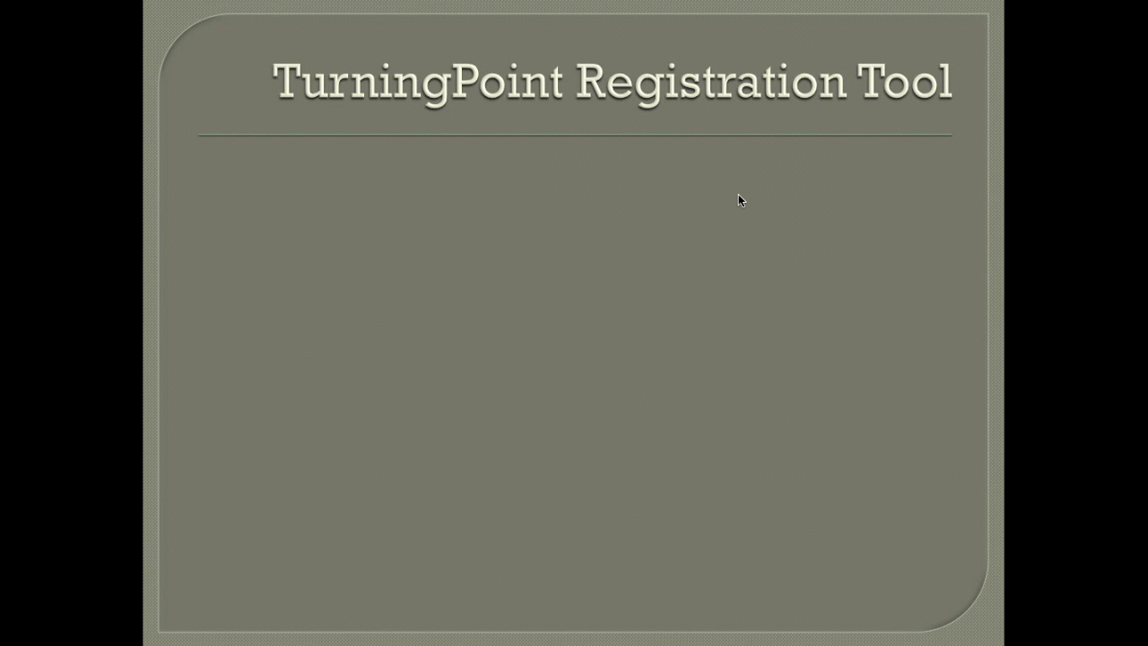
Reveal the campus-wide clicker registration bullet and its sub-point about clicker IDs per course
left_click(738, 194)
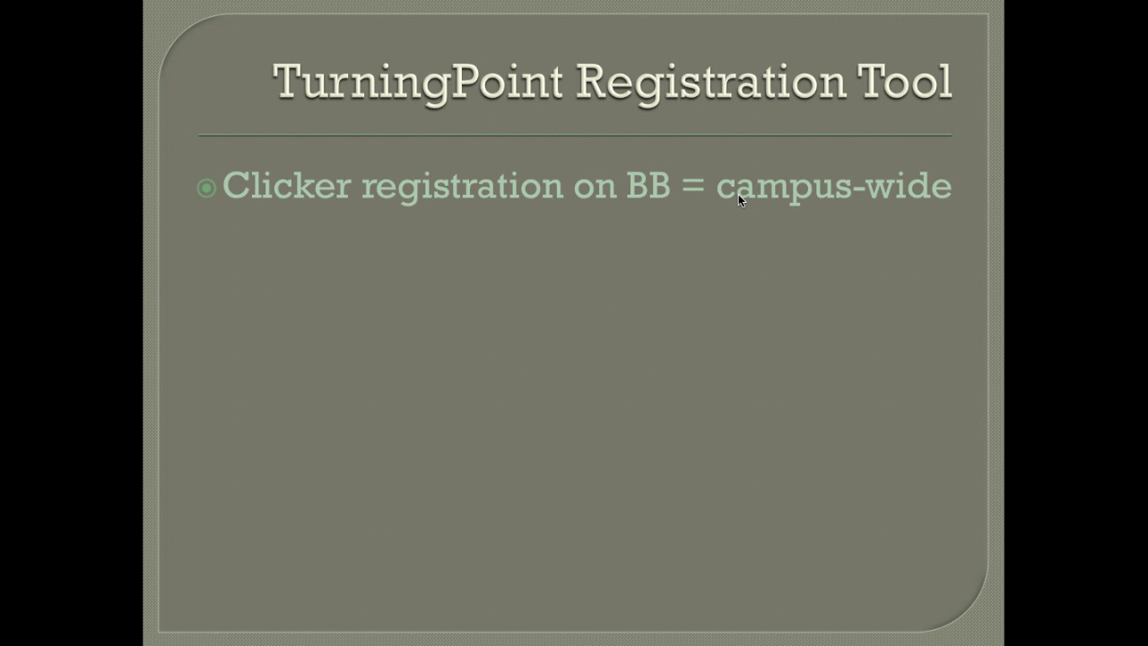
left_click(738, 193)
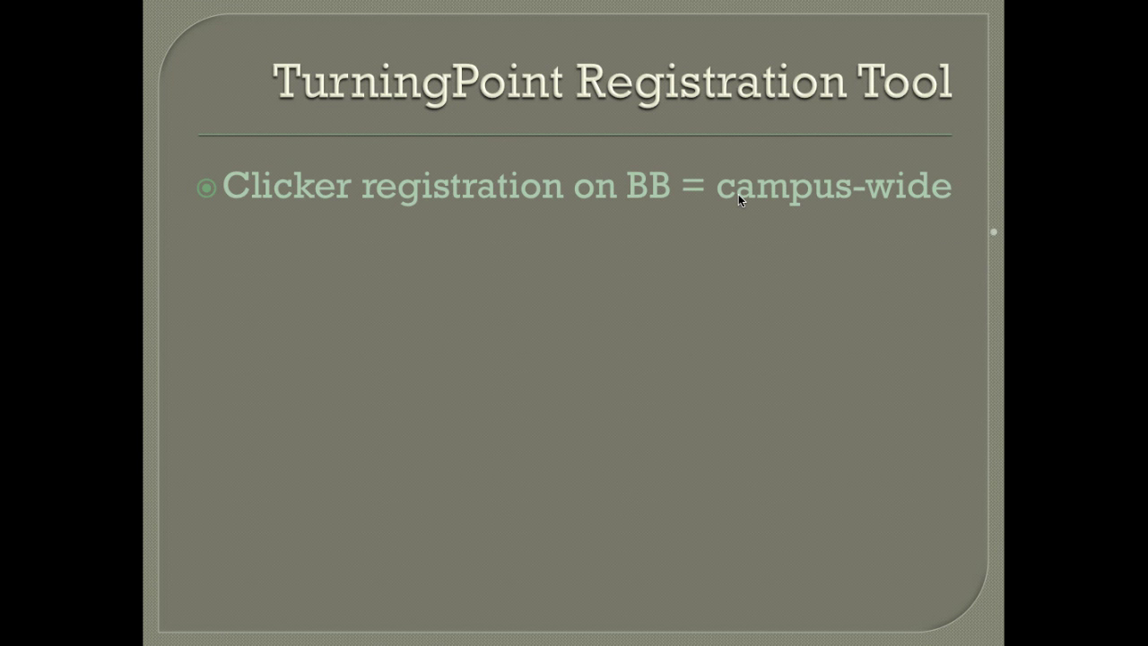
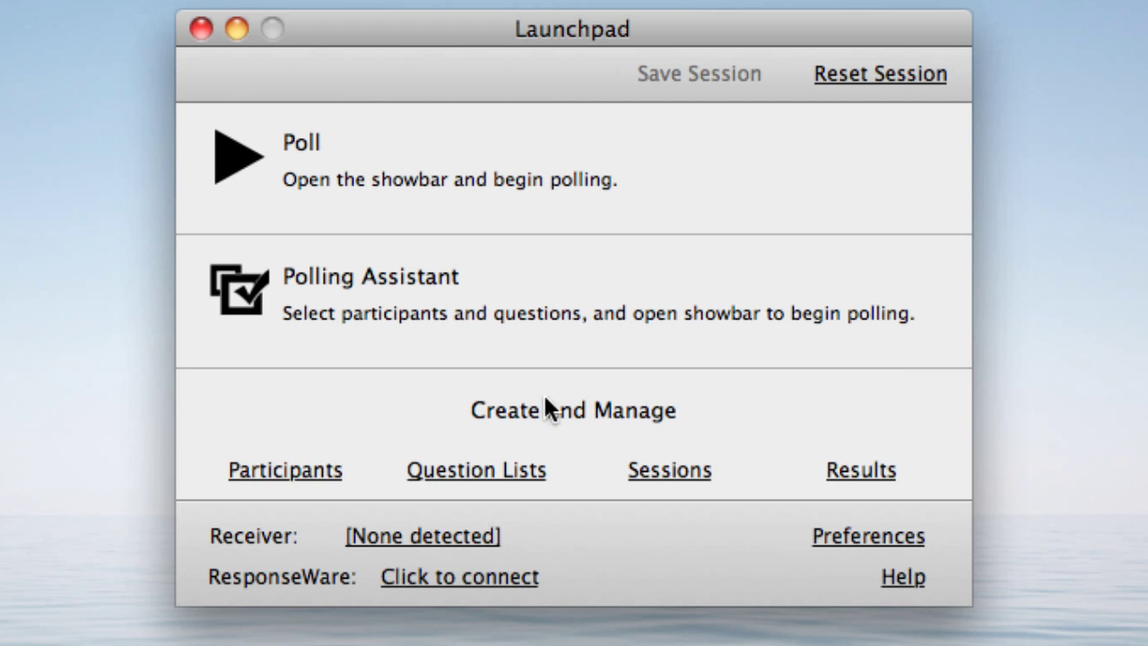
Start an LMS participant-list import with Blackboard as the management system and reach the login step
left_click(294, 470)
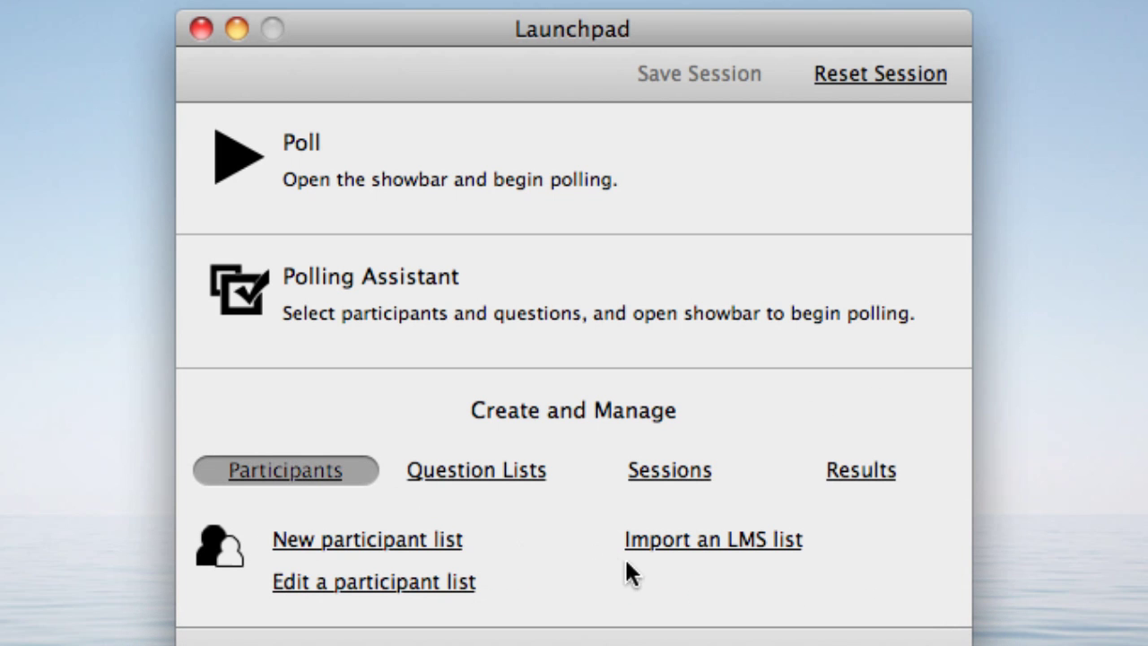
left_click(725, 539)
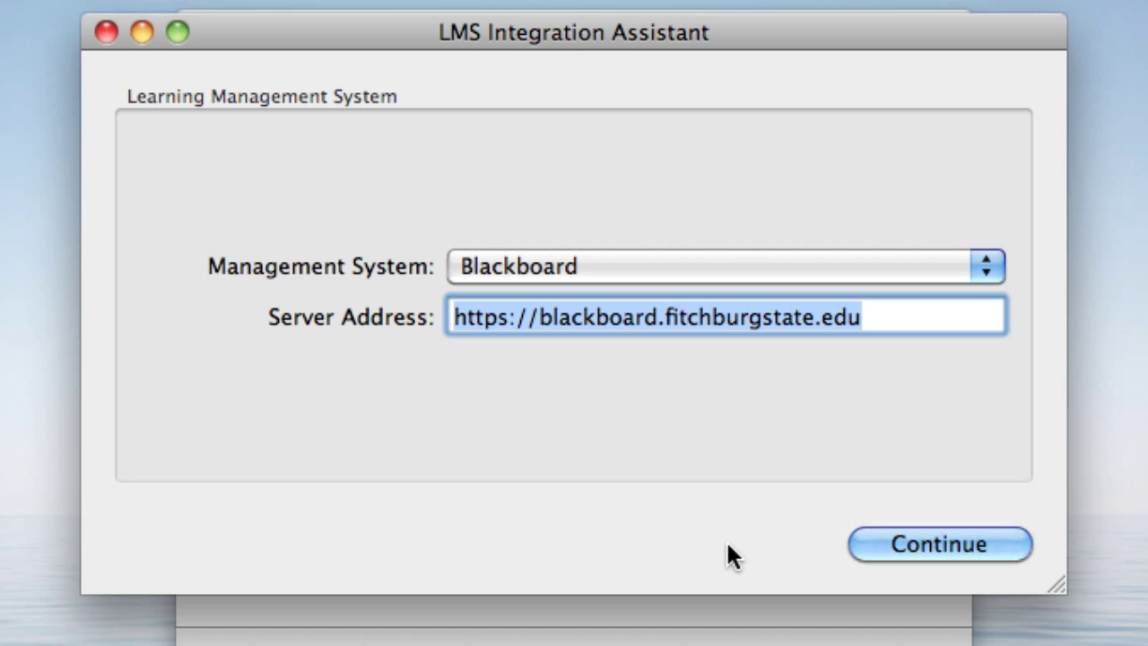
left_click(981, 267)
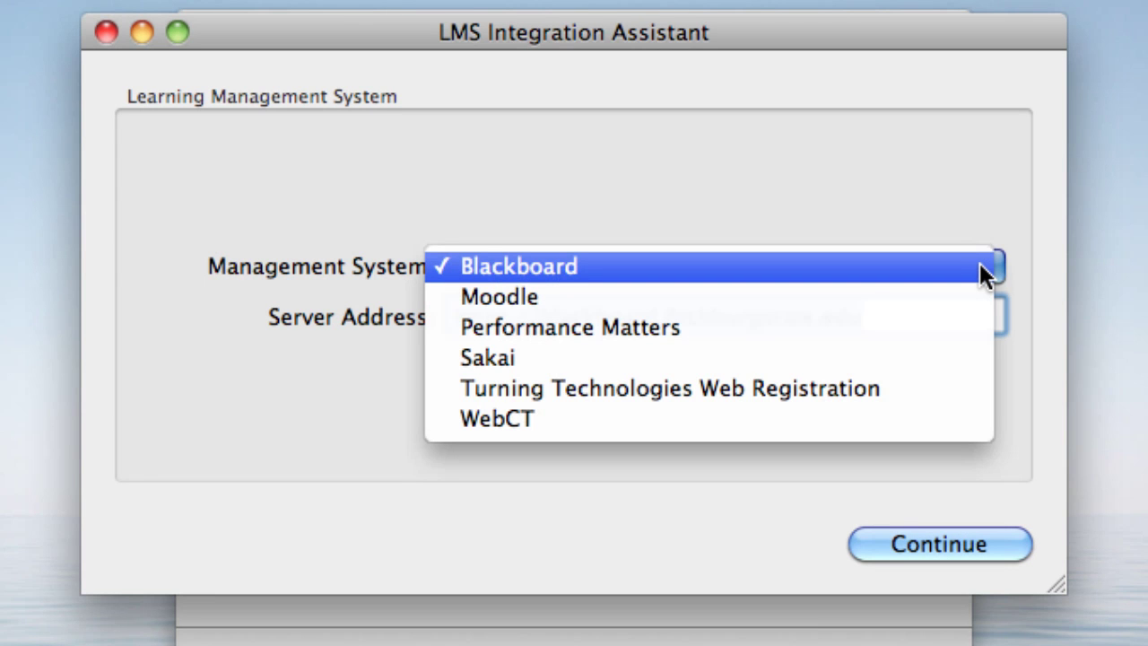
left_click(981, 266)
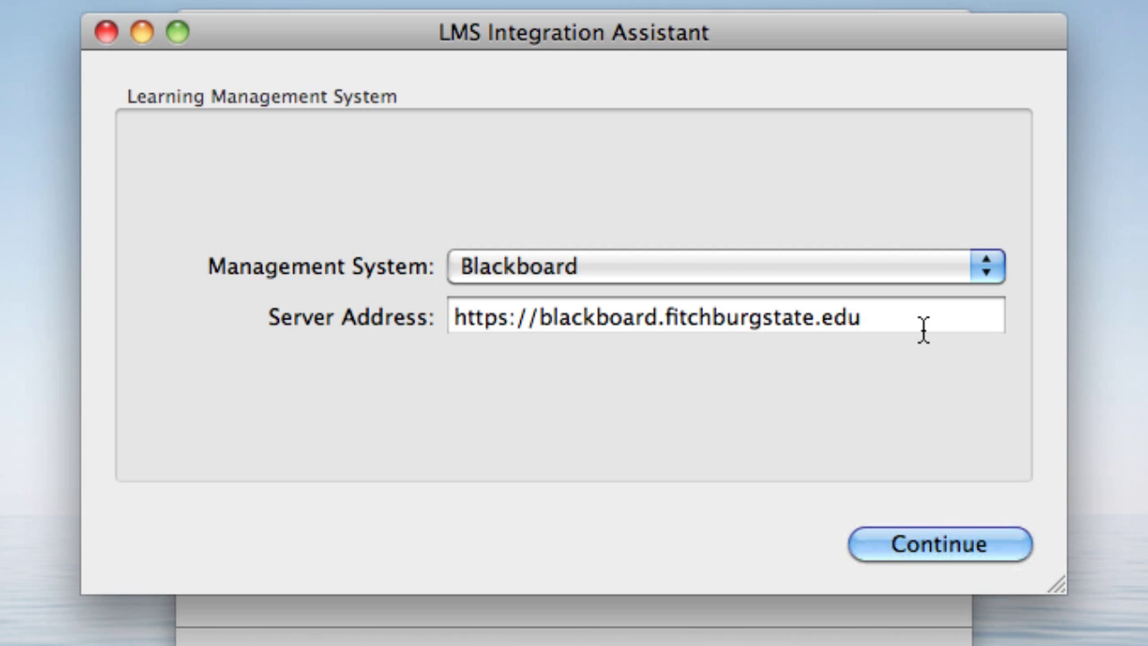
left_click(952, 543)
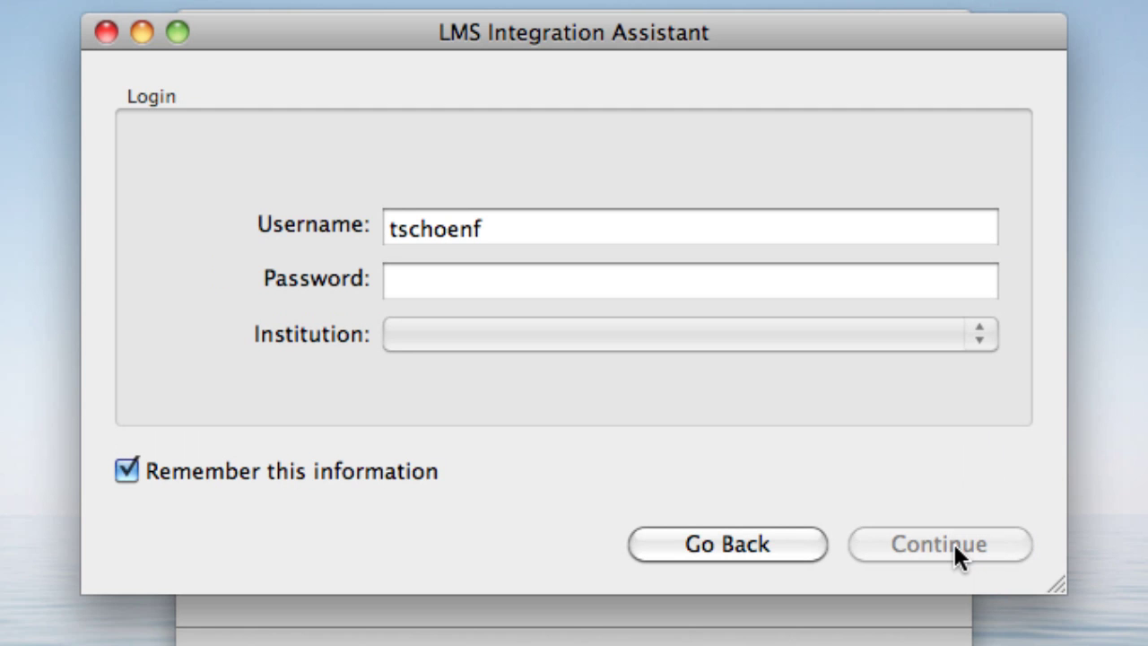
Log in to Blackboard by entering the account password
left_click(619, 276)
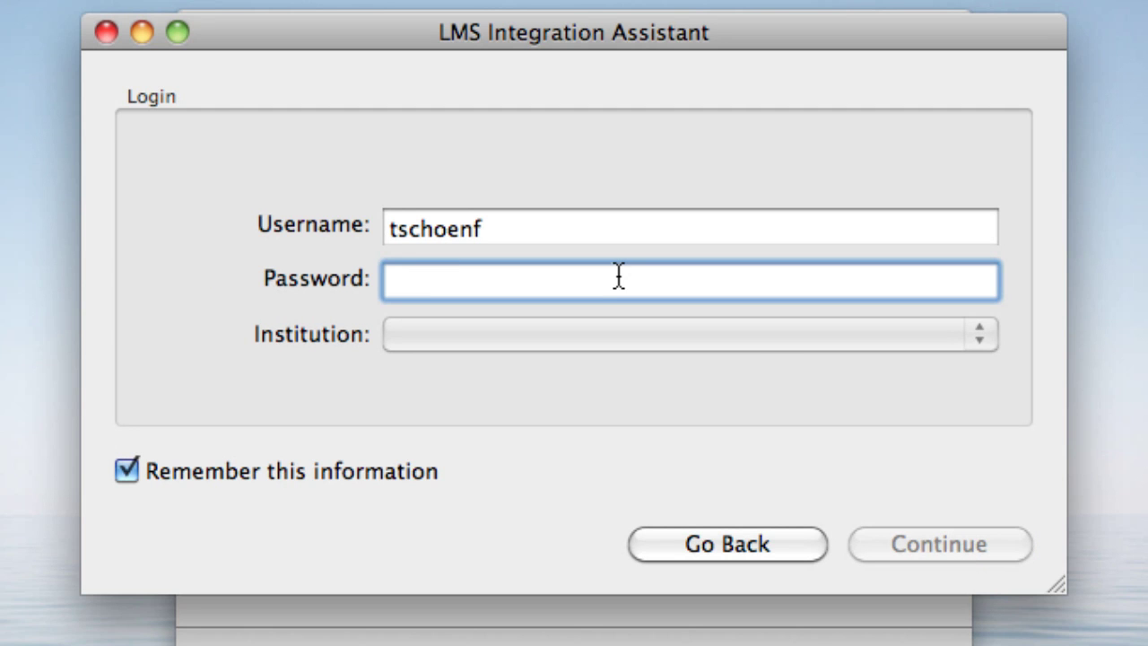
type("•••")
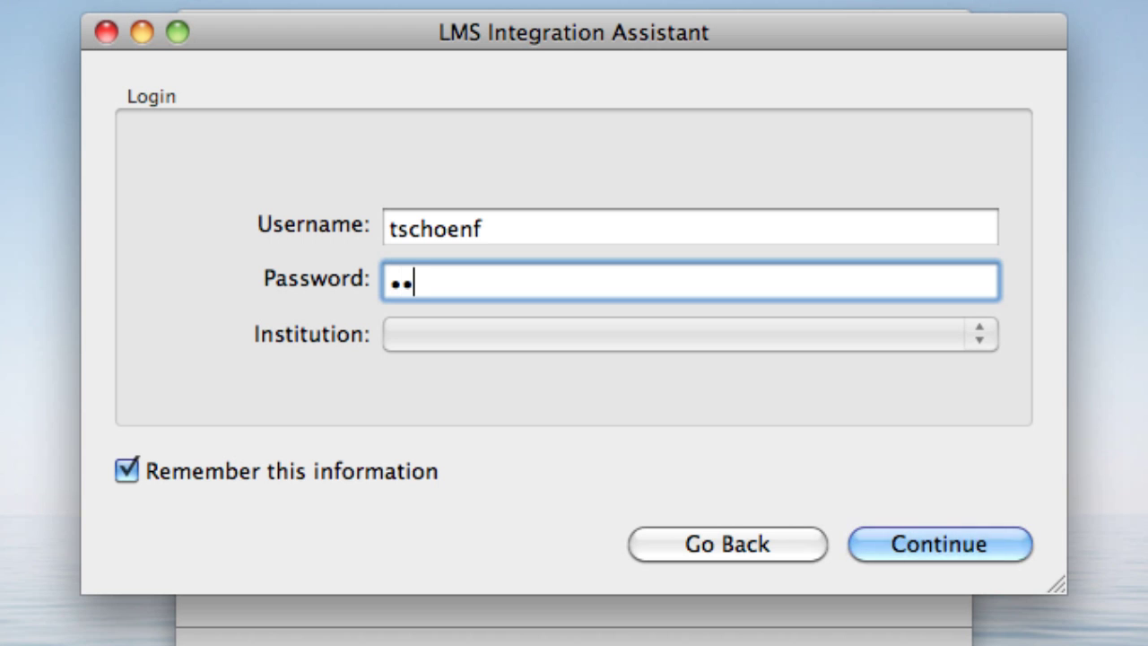
type("•••••")
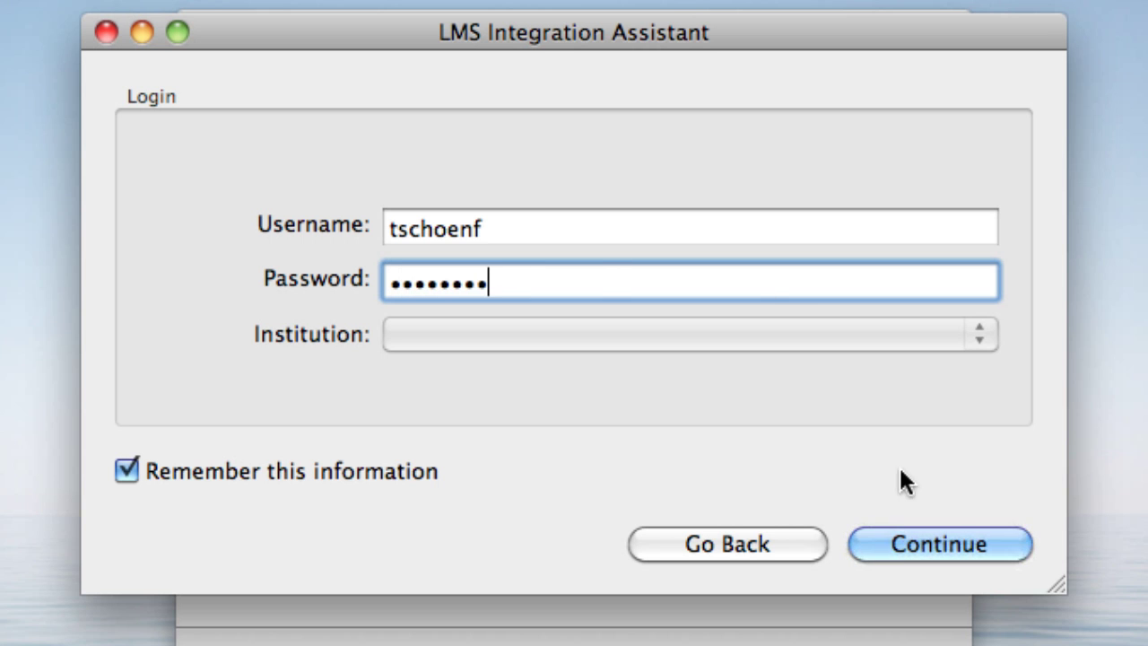
left_click(916, 532)
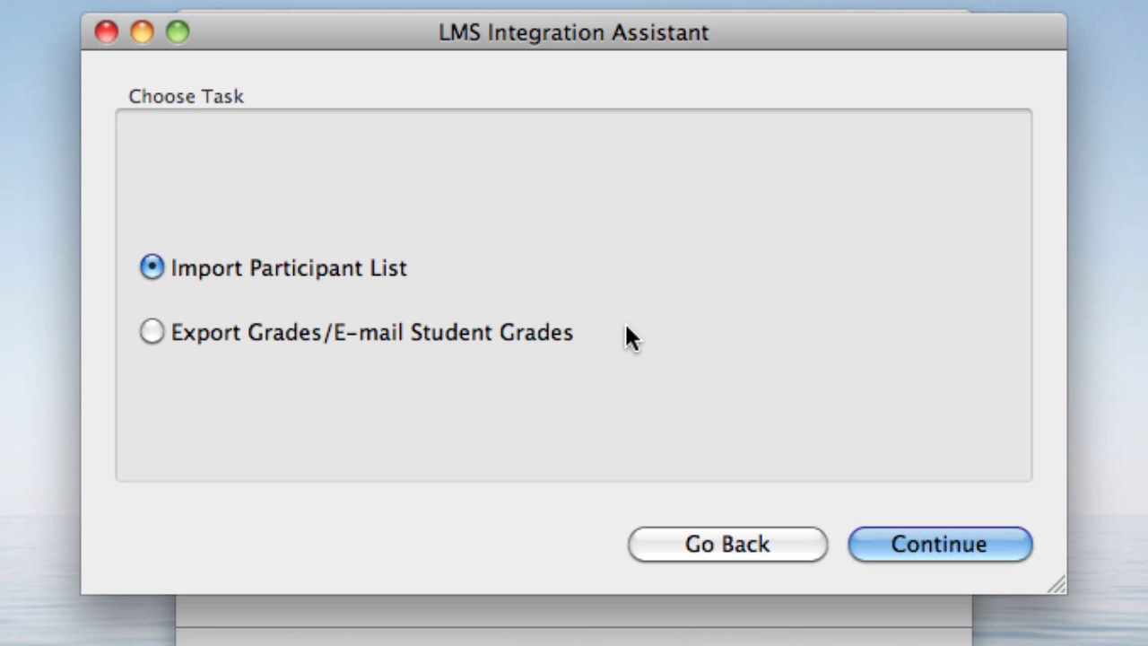
Import the participant list of the FA12_19476_BIOL1200-06 Blackboard course
left_click(922, 535)
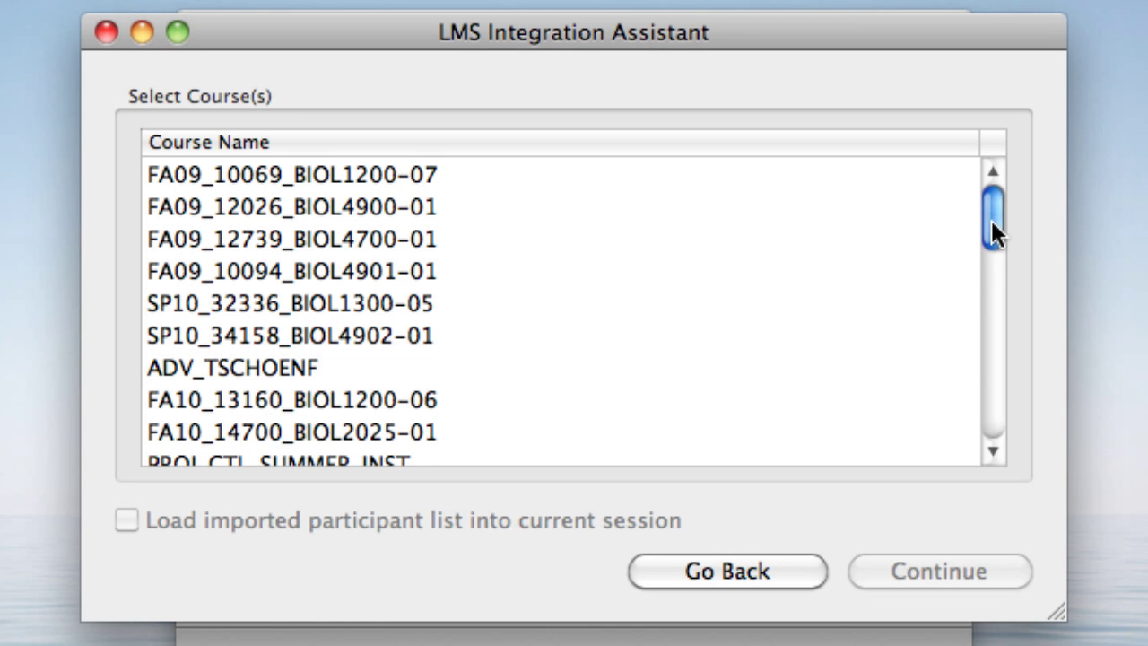
left_click_drag(991, 220, 1002, 414)
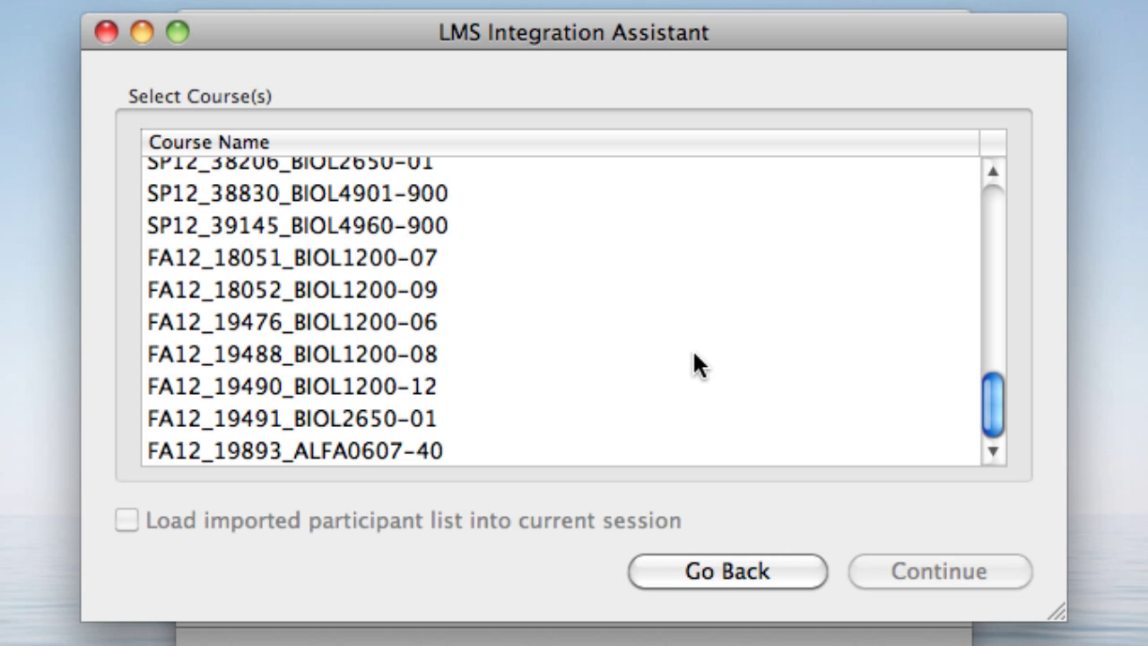
left_click(384, 321)
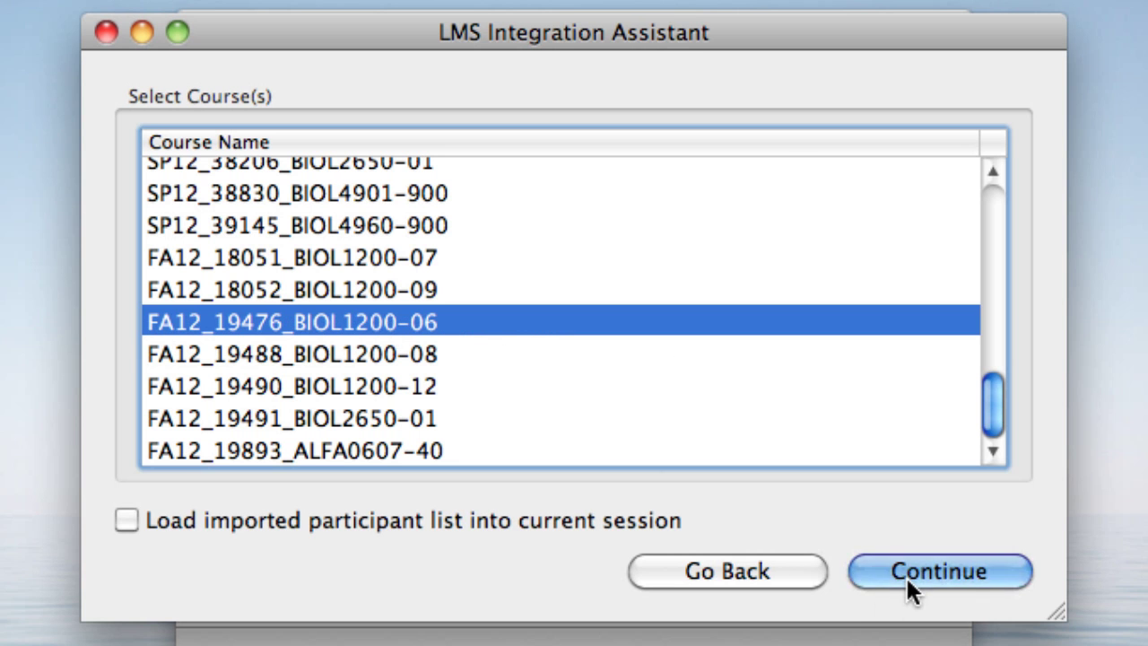
left_click(905, 574)
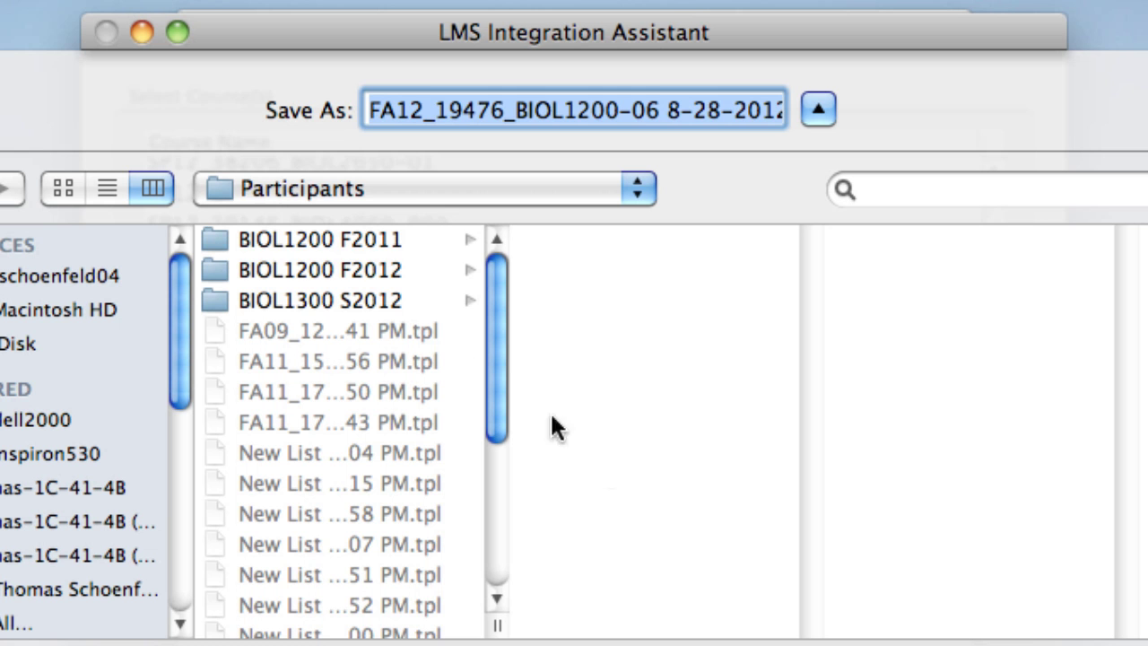
Save the imported list in the BIOL1200 F2012 folder and finish the assistant
left_click(357, 270)
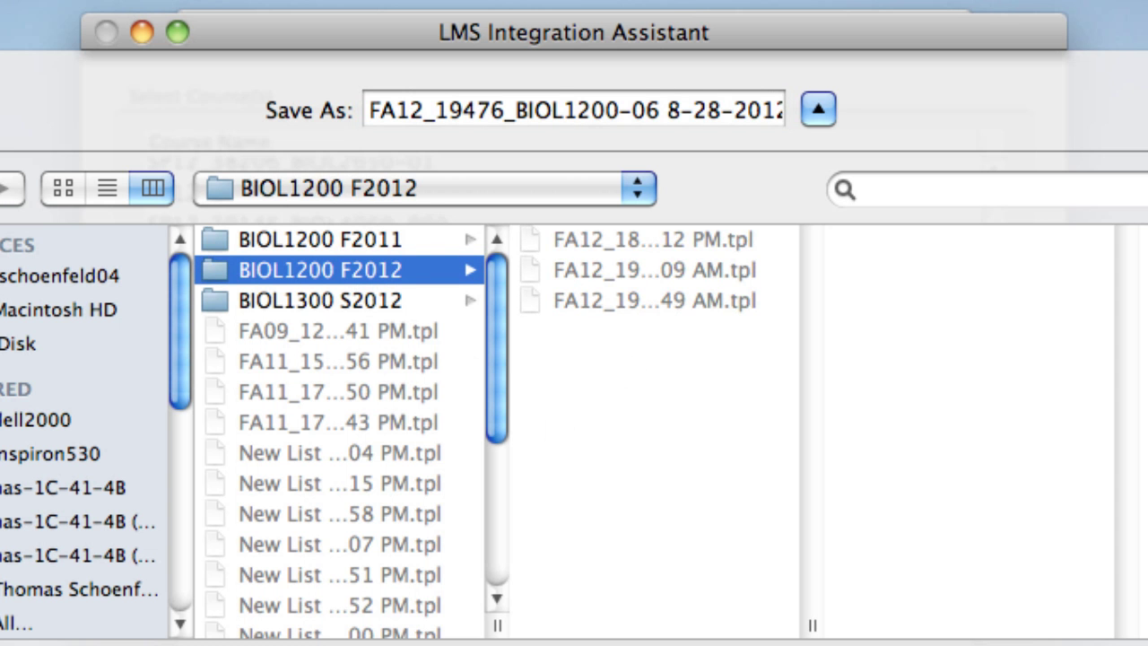
key("Return")
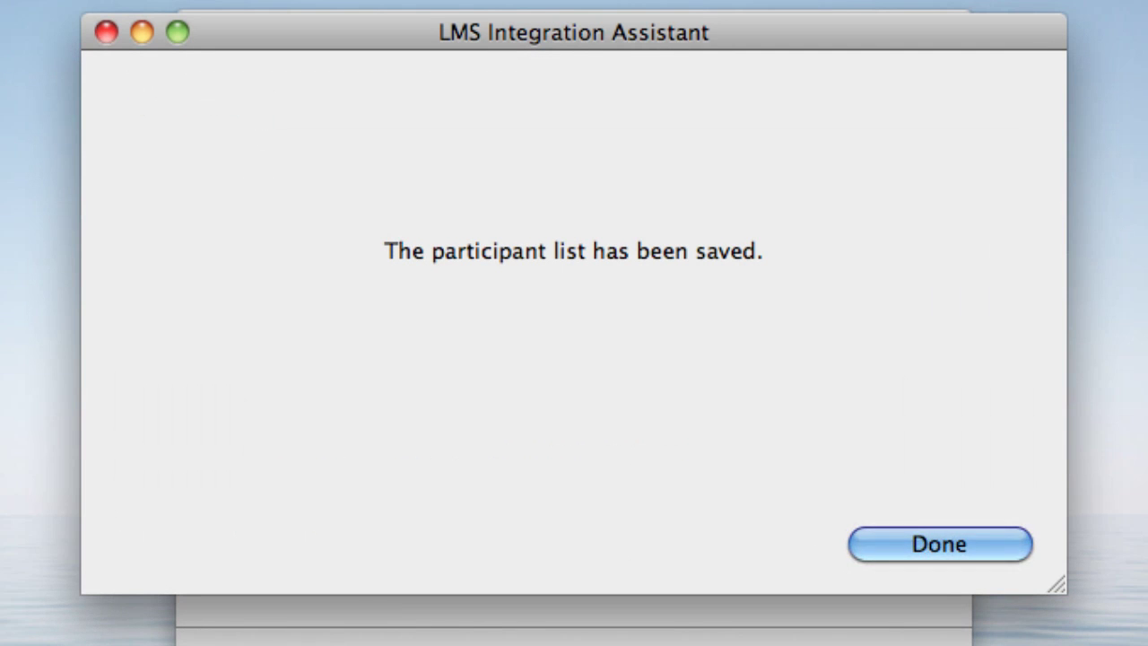
left_click(956, 543)
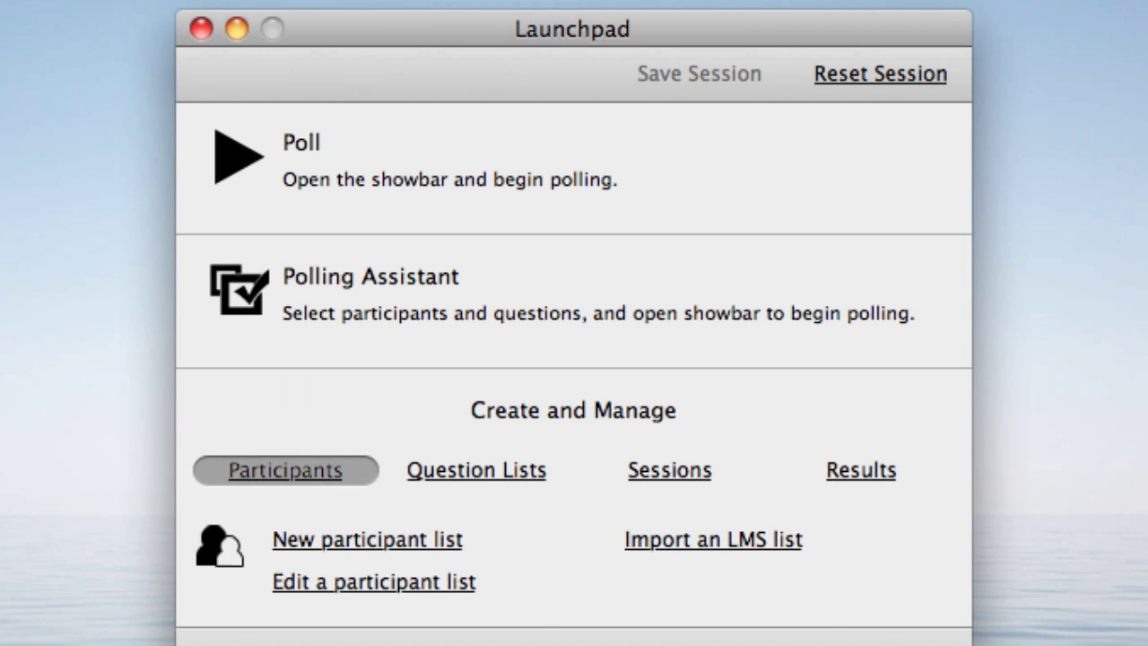
left_click(465, 582)
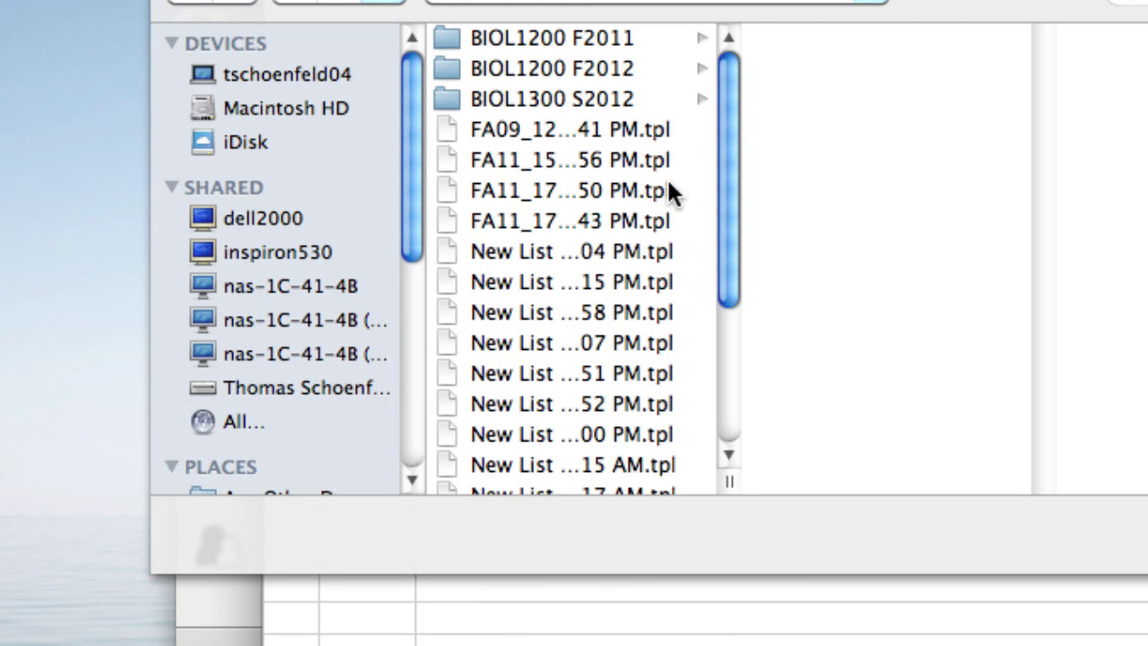
left_click(574, 69)
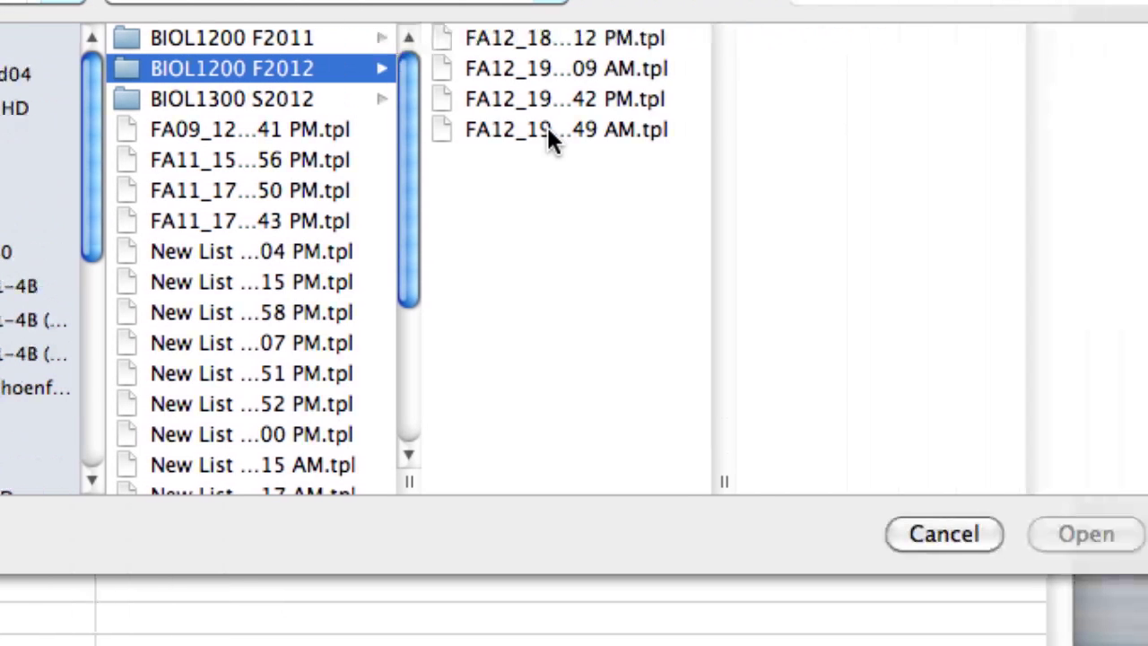
left_click(551, 134)
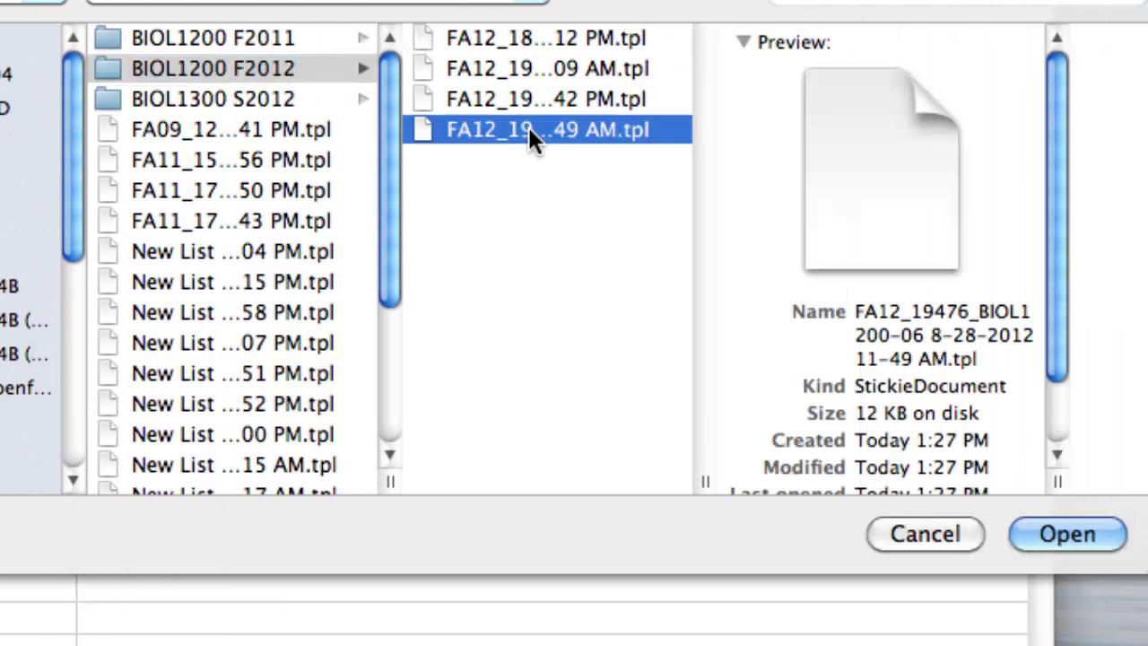
left_click(1055, 549)
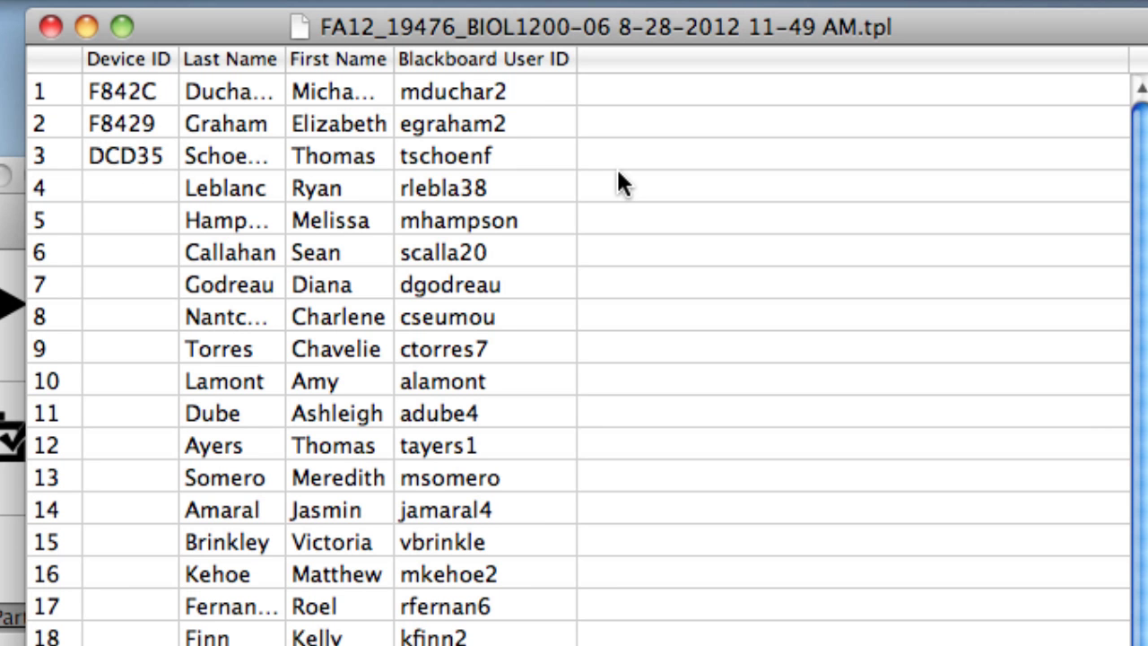
left_click(415, 155)
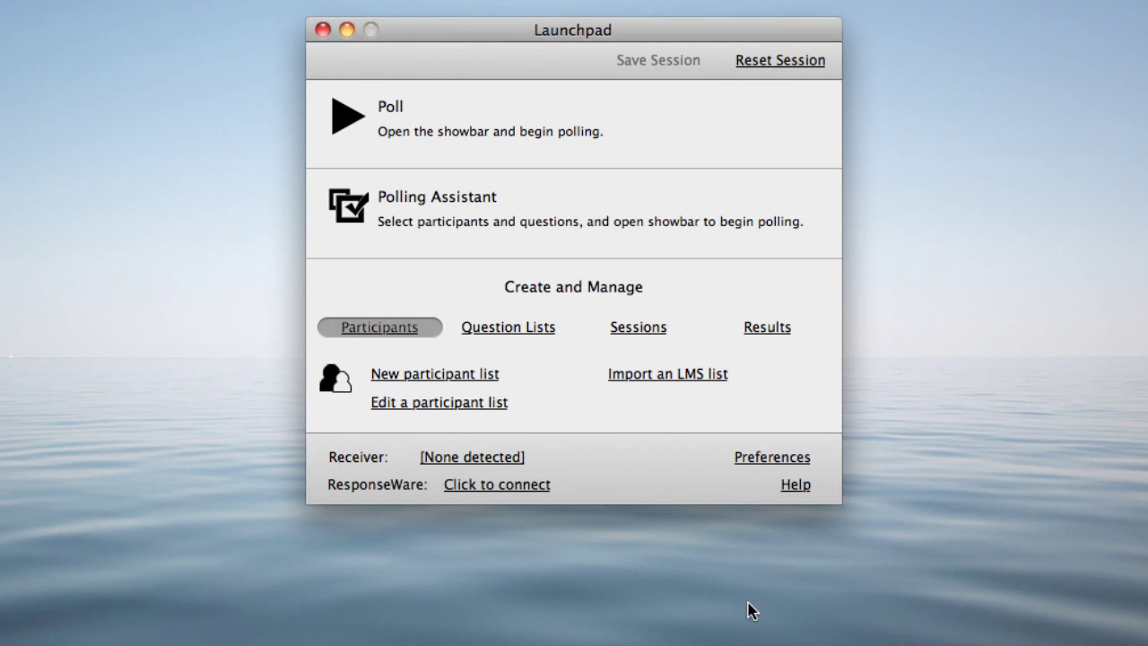
Open an SP12 participant list from the BIOL1300 S2012 folder and move a student's row two places lower
left_click(446, 408)
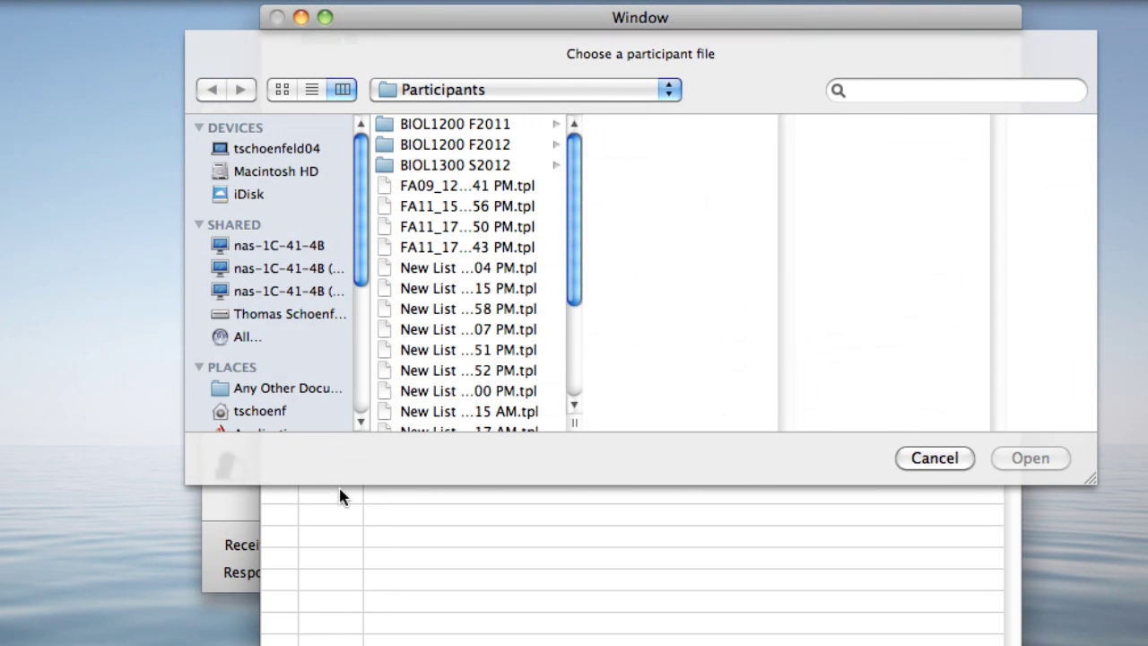
left_click(459, 166)
double_click(646, 166)
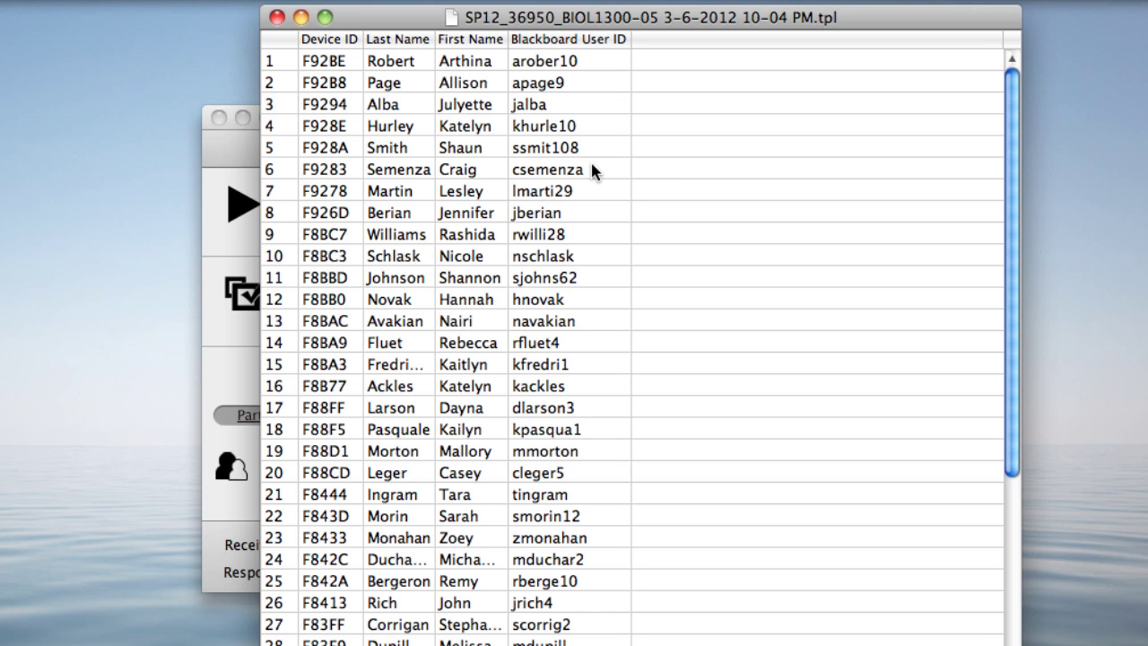
left_click_drag(591, 166, 595, 228)
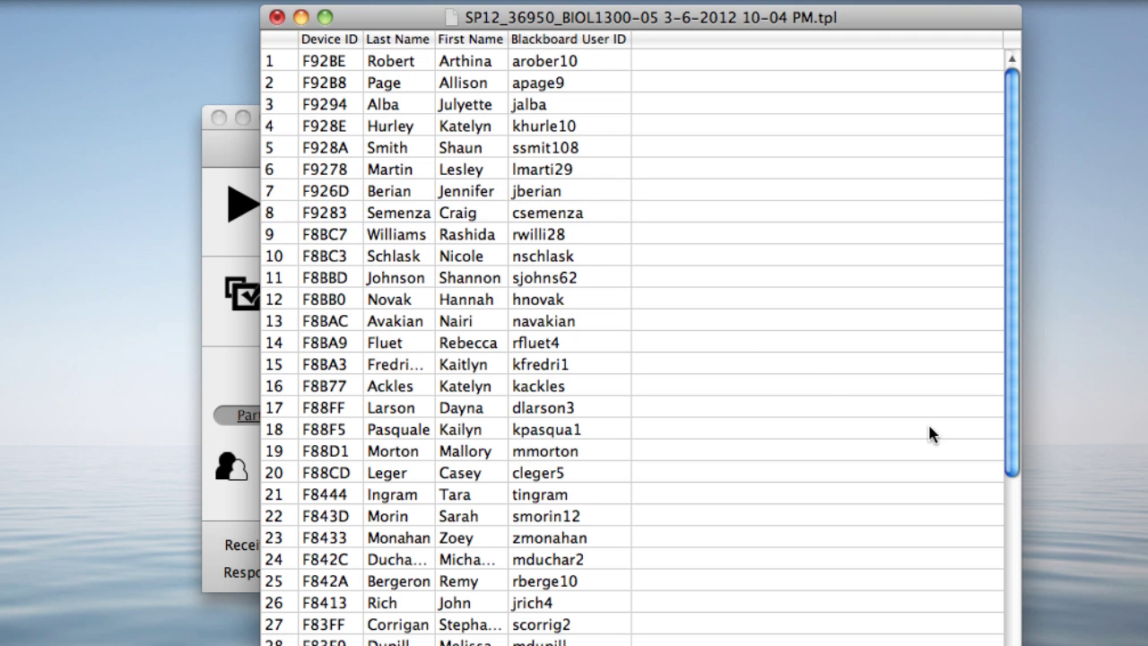
left_click_drag(1013, 456, 1014, 522)
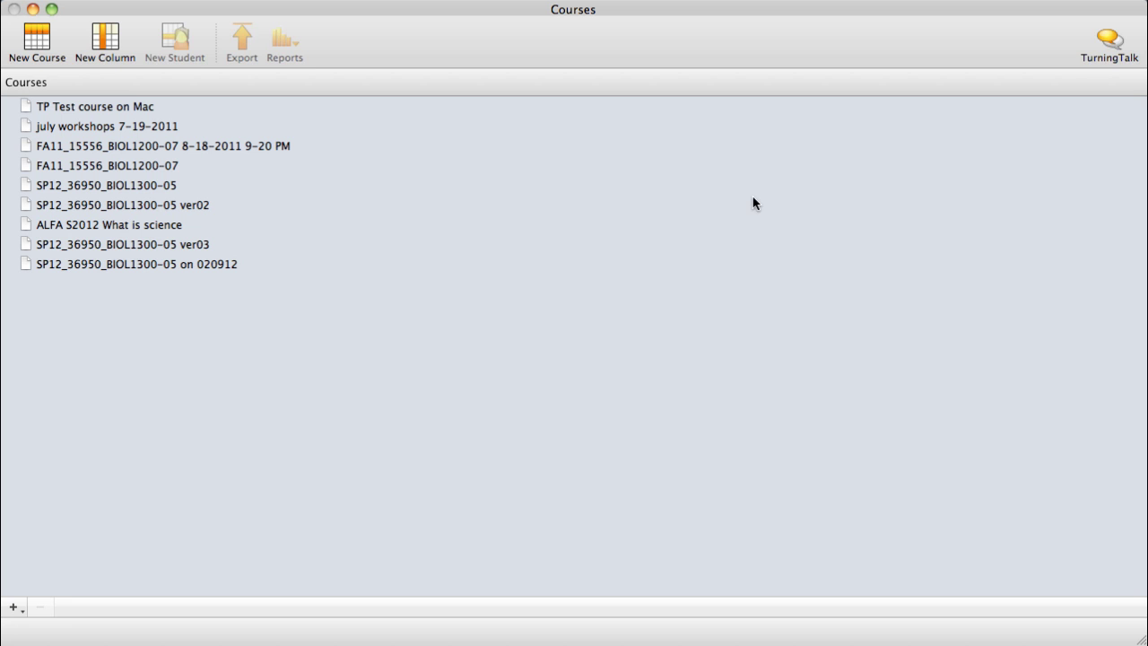
Focus the Courses window and begin a new course
left_click(619, 295)
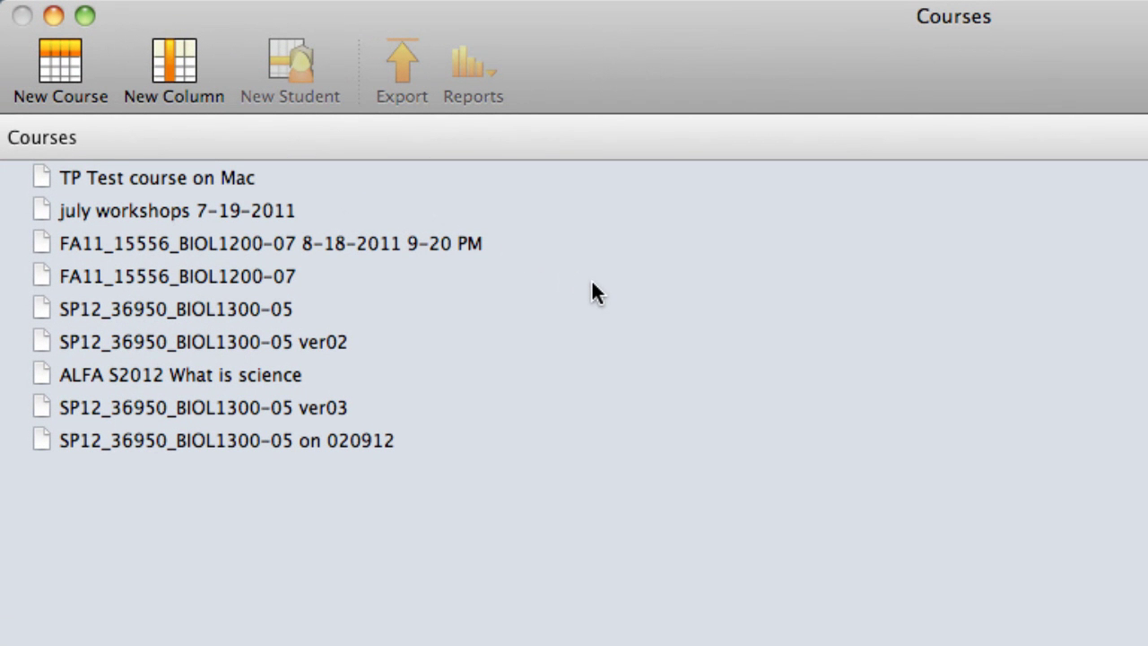
left_click(60, 63)
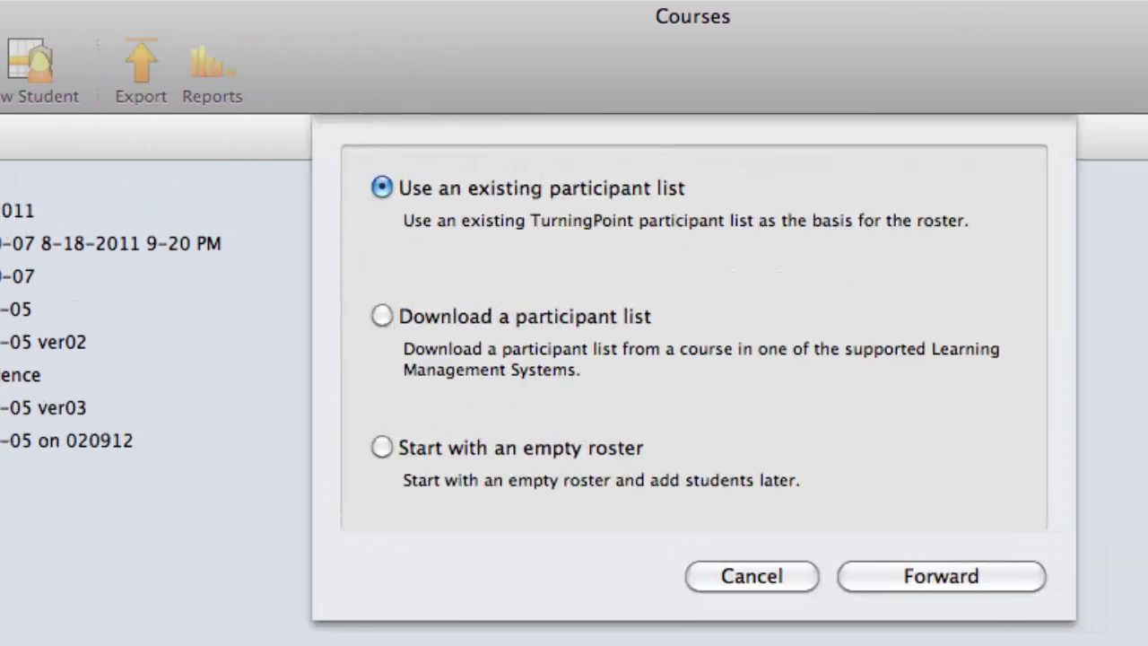
Choose to download the new course's participant list from an LMS
left_click(381, 316)
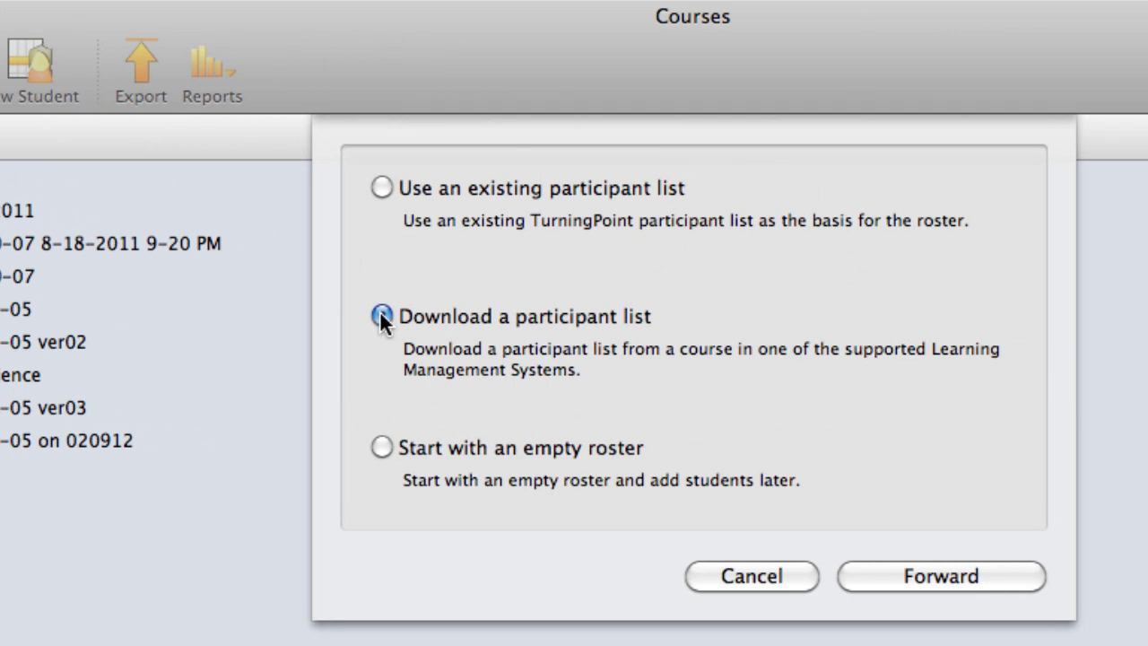
left_click(381, 318)
left_click(903, 572)
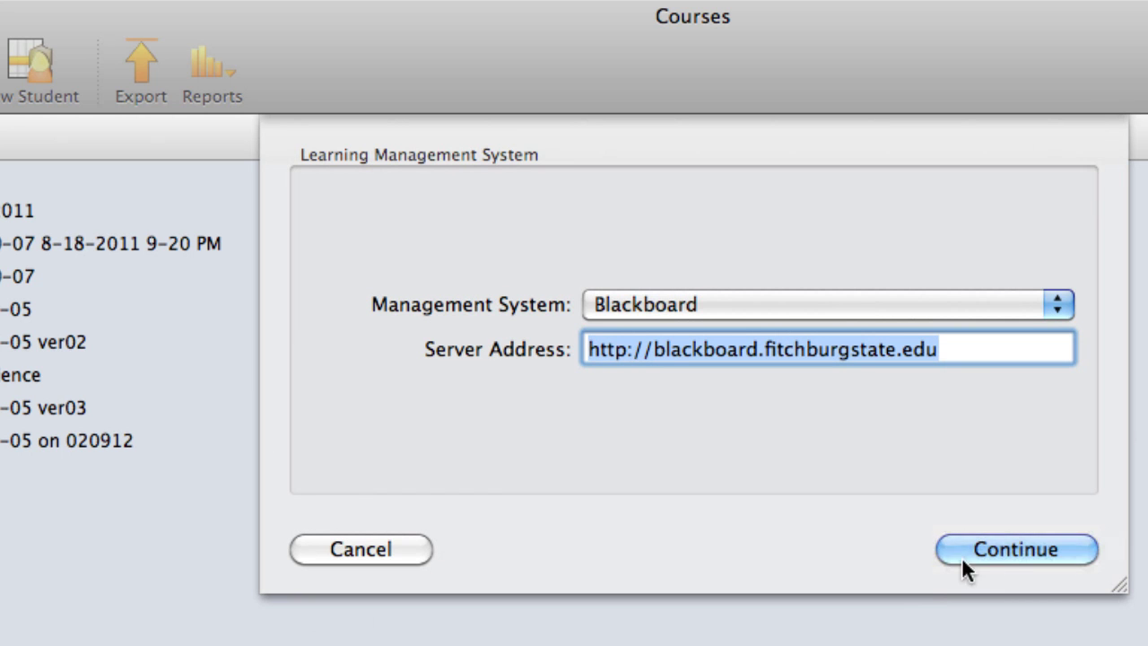
Accept the Blackboard server and log in with the account password
left_click(1011, 548)
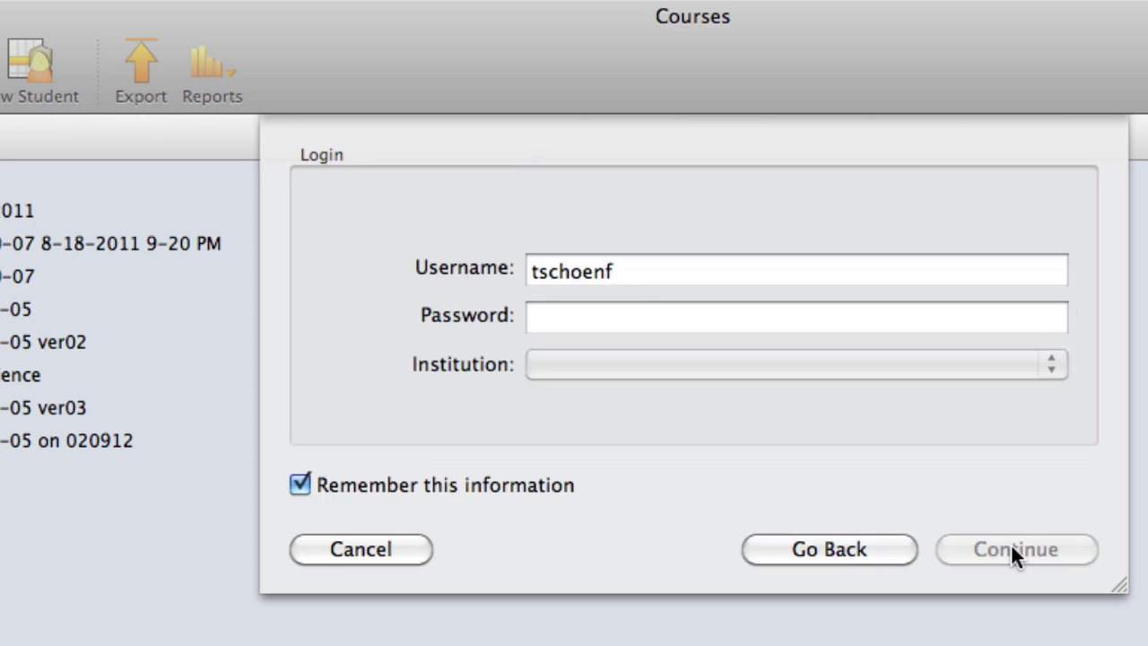
left_click(649, 310)
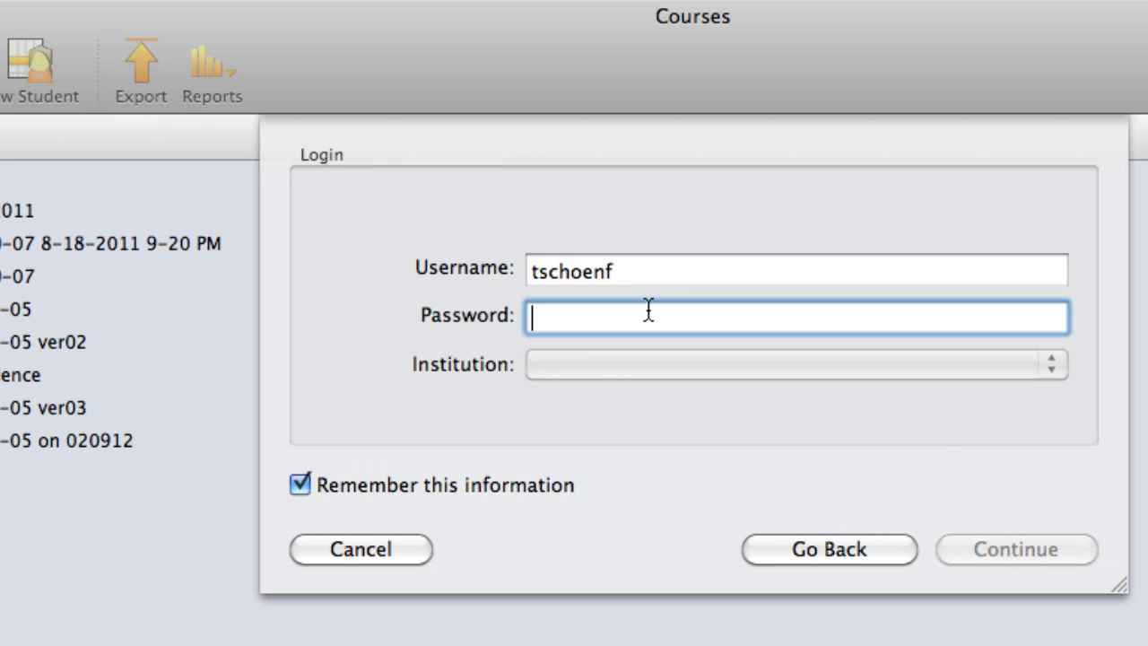
type("***")
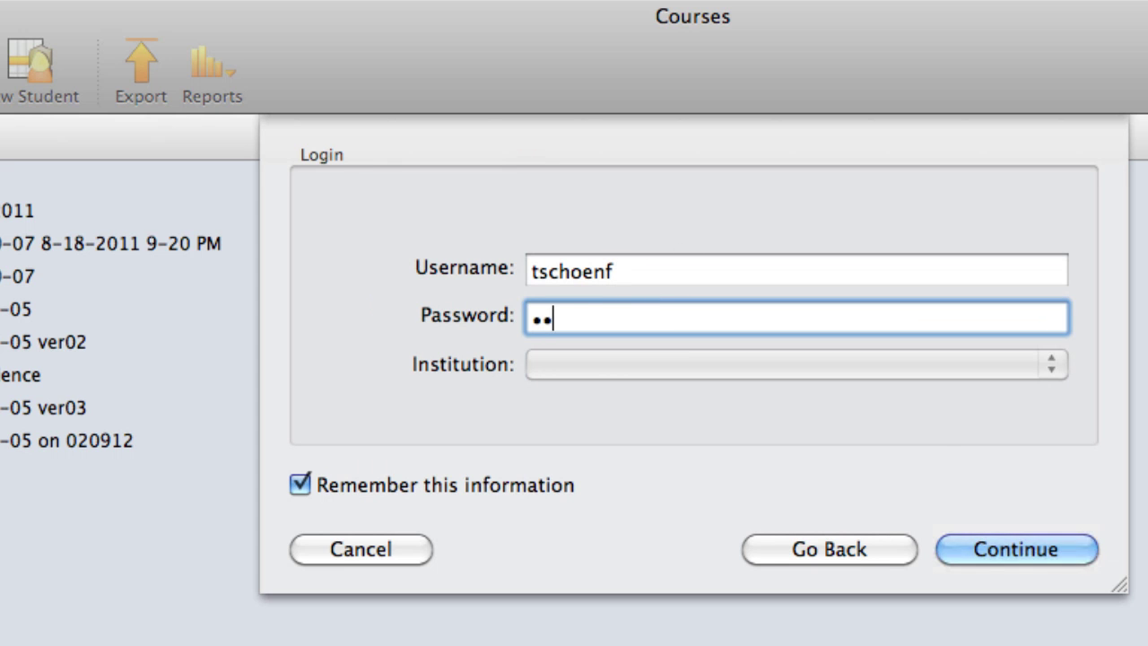
type("*****")
key("Return")
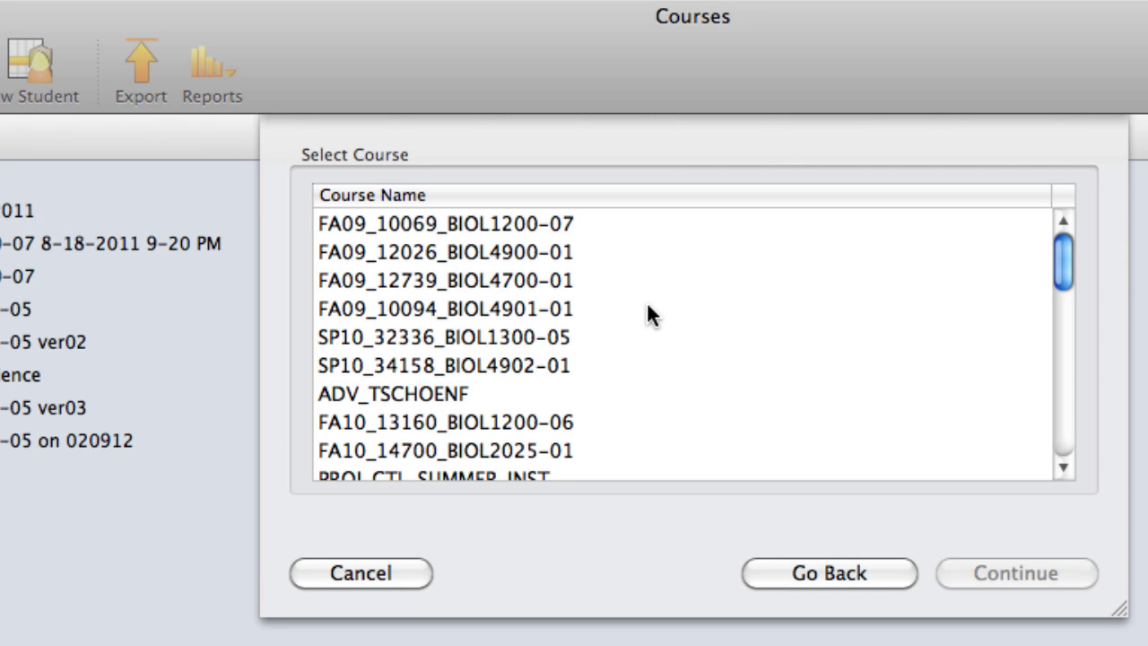
Select FA12_19476_BIOL1200-06 in the Blackboard course list and download its roster
scroll(661, 307, "down", 10)
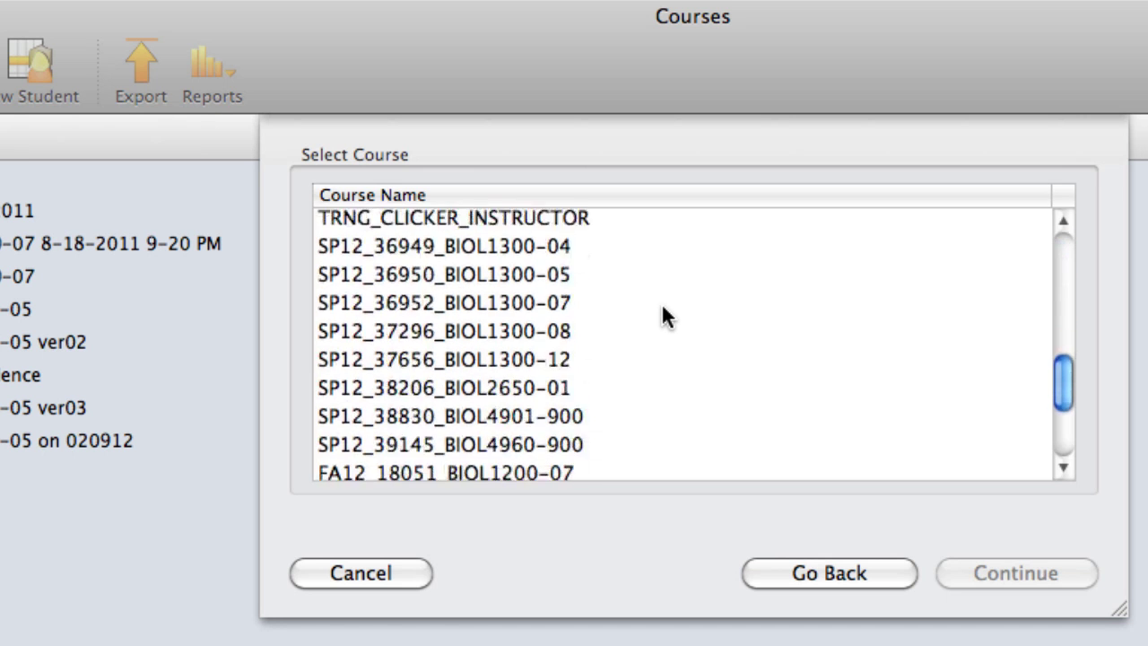
scroll(663, 315, "down", 6)
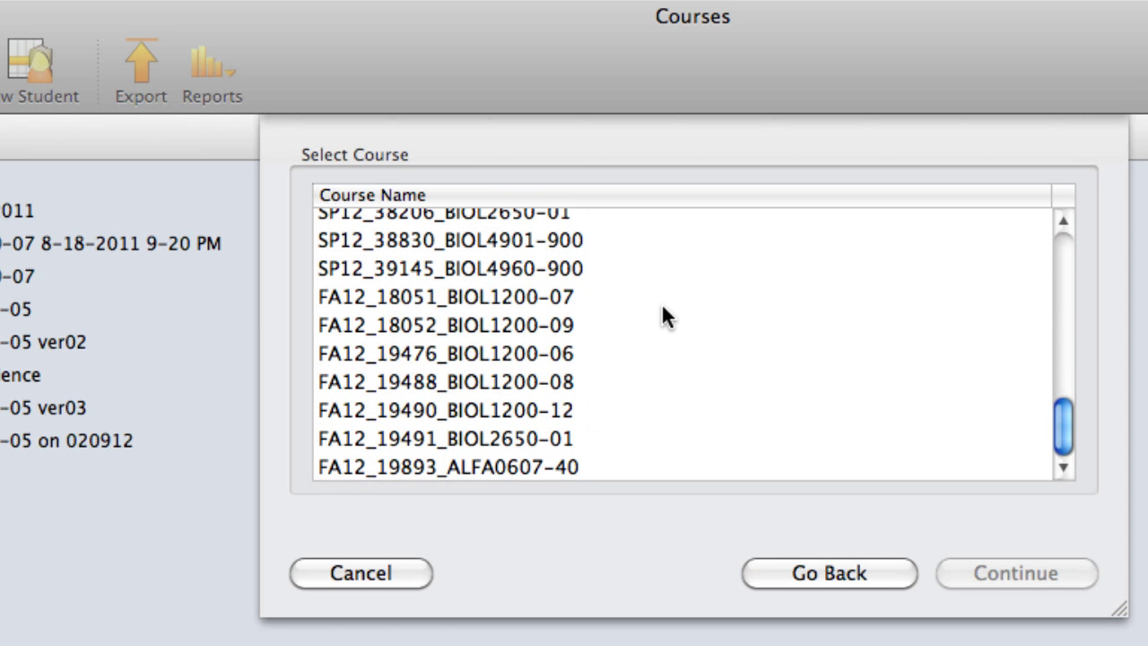
left_click(492, 345)
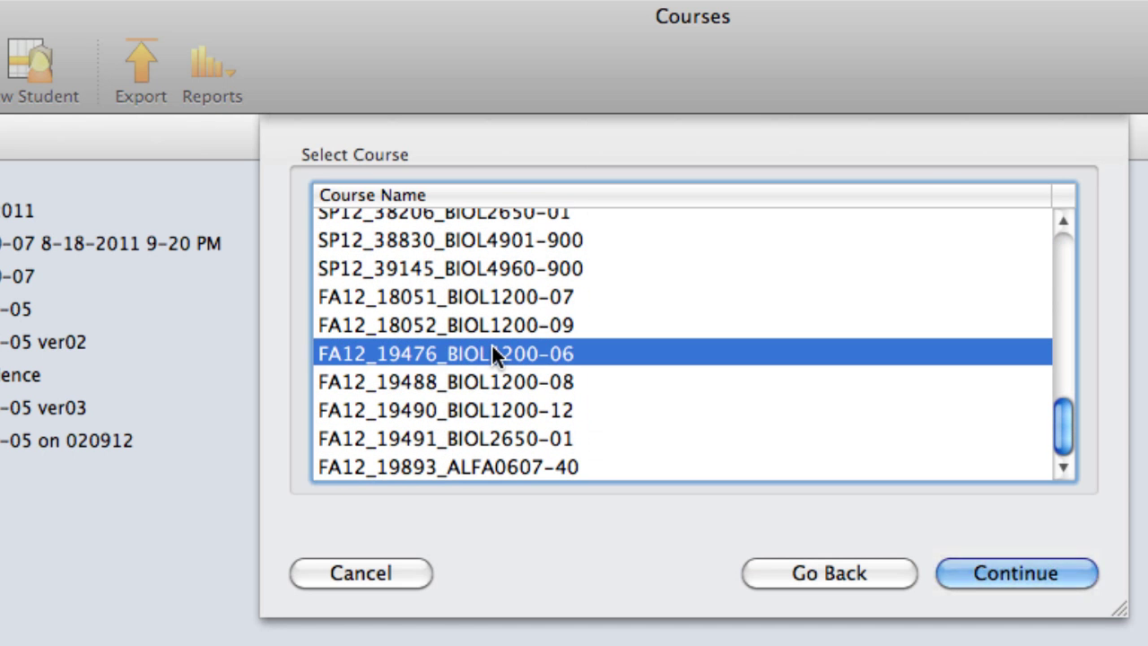
left_click(1038, 574)
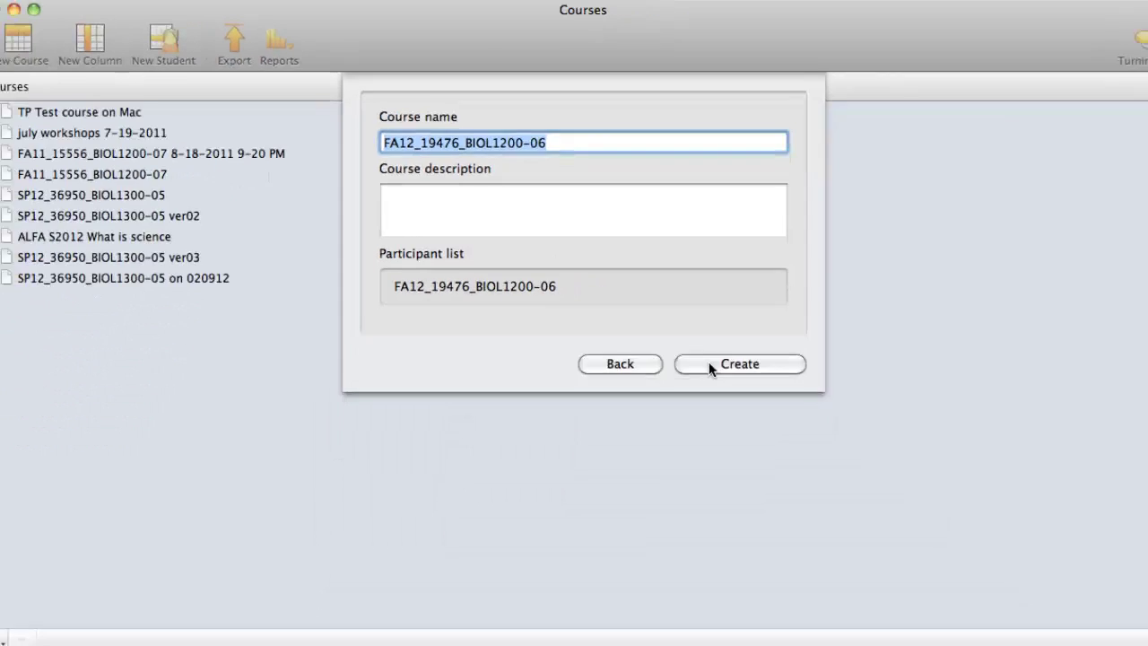
Create the FA12_19476_BIOL1200-06 course from the course details sheet
left_click(894, 579)
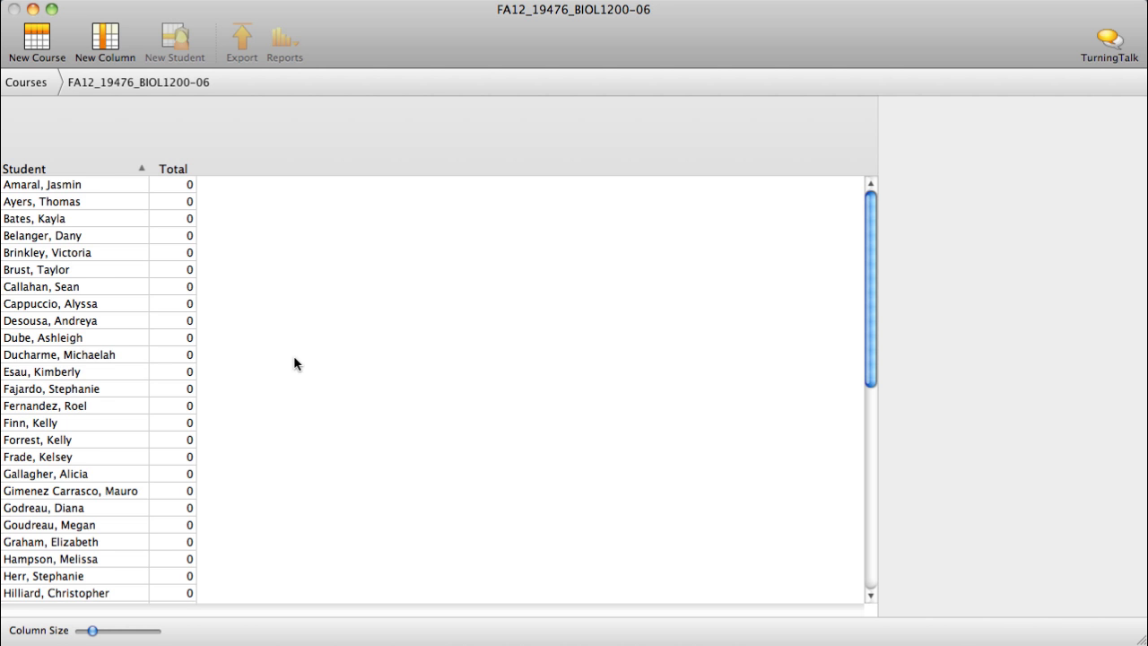
Scroll through the new course's roster and select a student to view their information
scroll(269, 356, "down", 10)
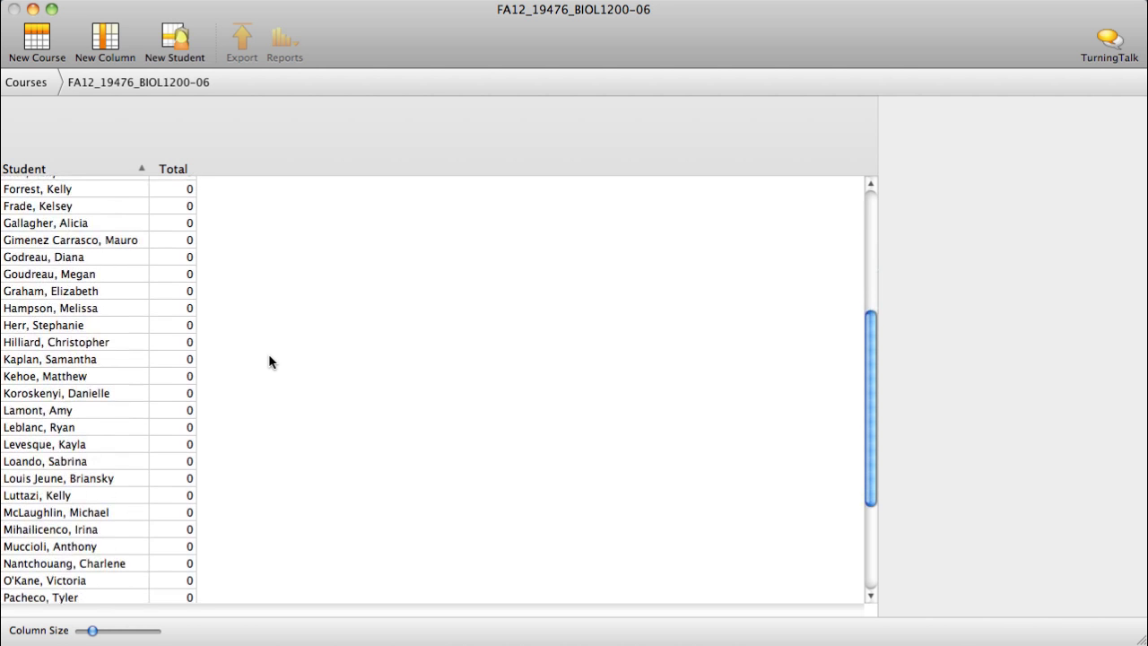
scroll(270, 360, "down", 2)
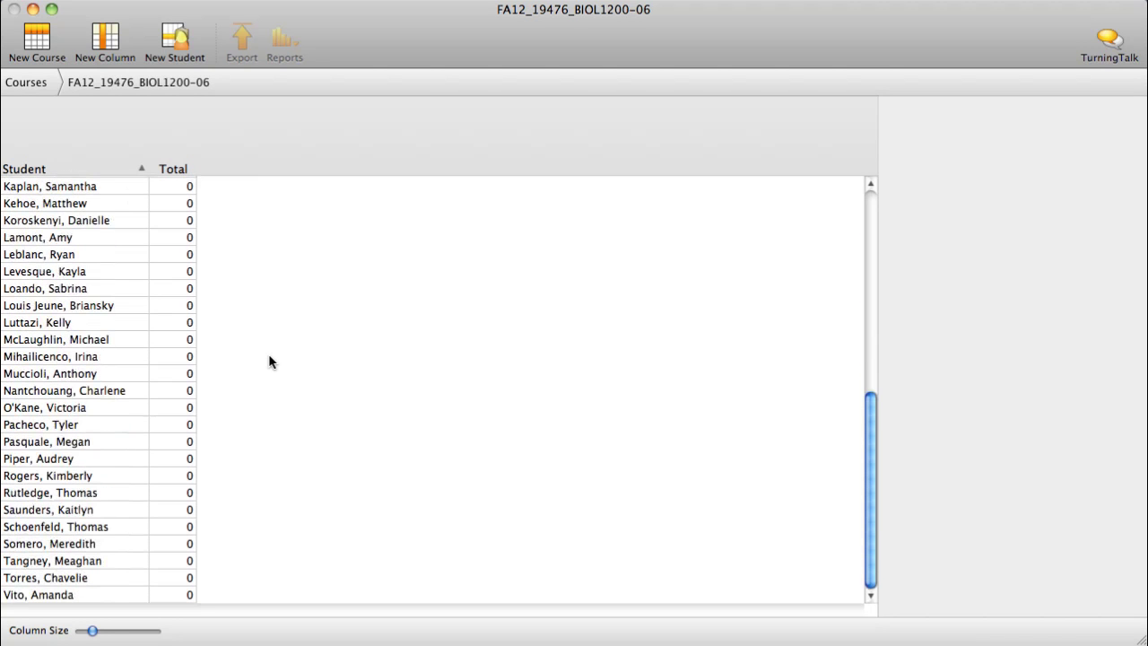
left_click(81, 529)
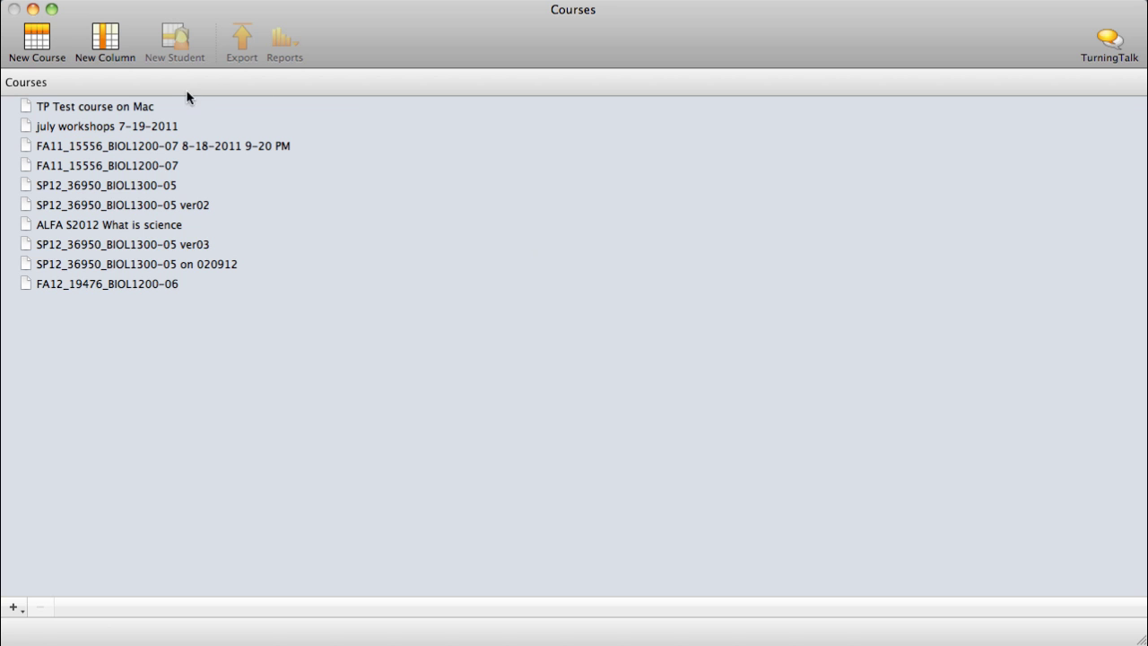
Open TP Test course on Mac from the Courses list to see its student results
double_click(122, 107)
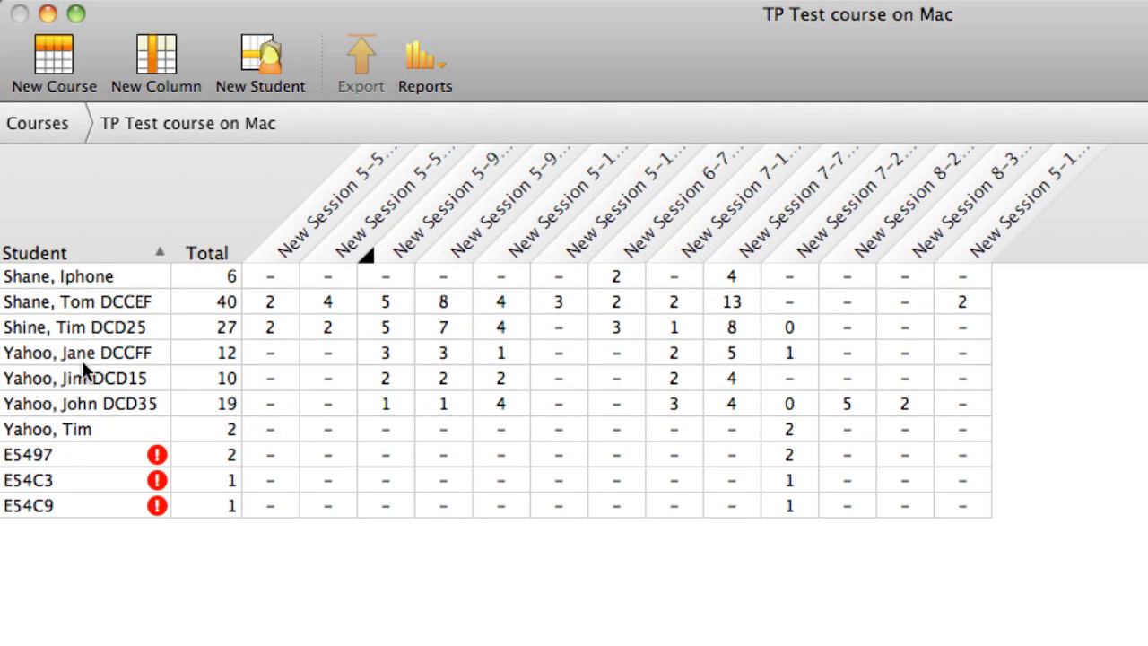
left_click(75, 301)
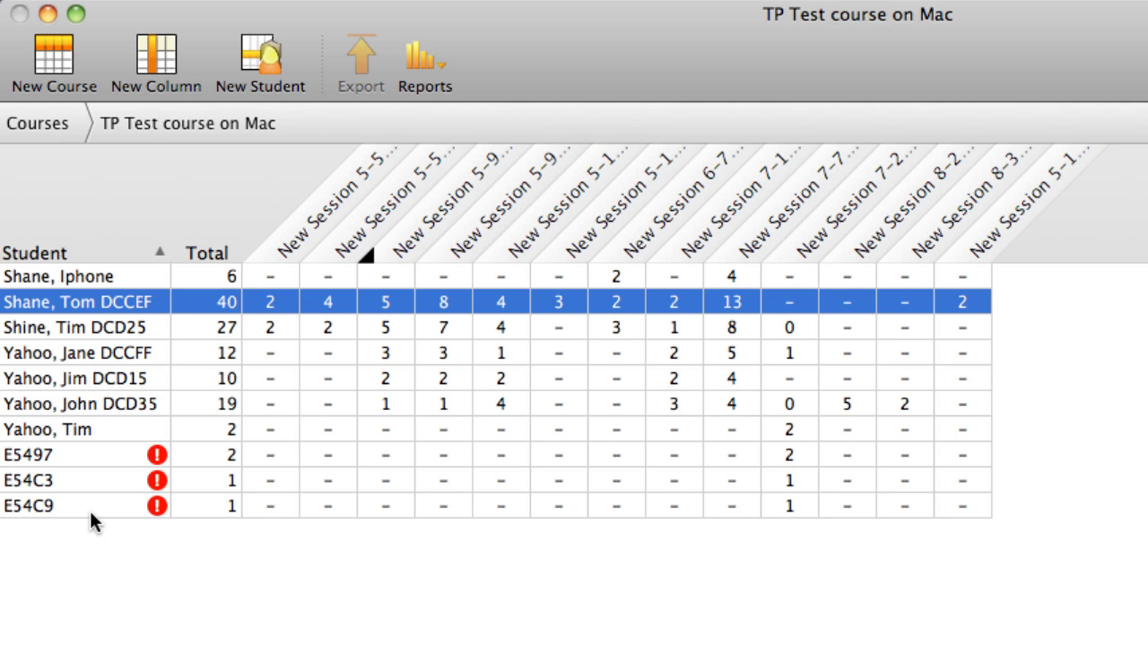
left_click(89, 454)
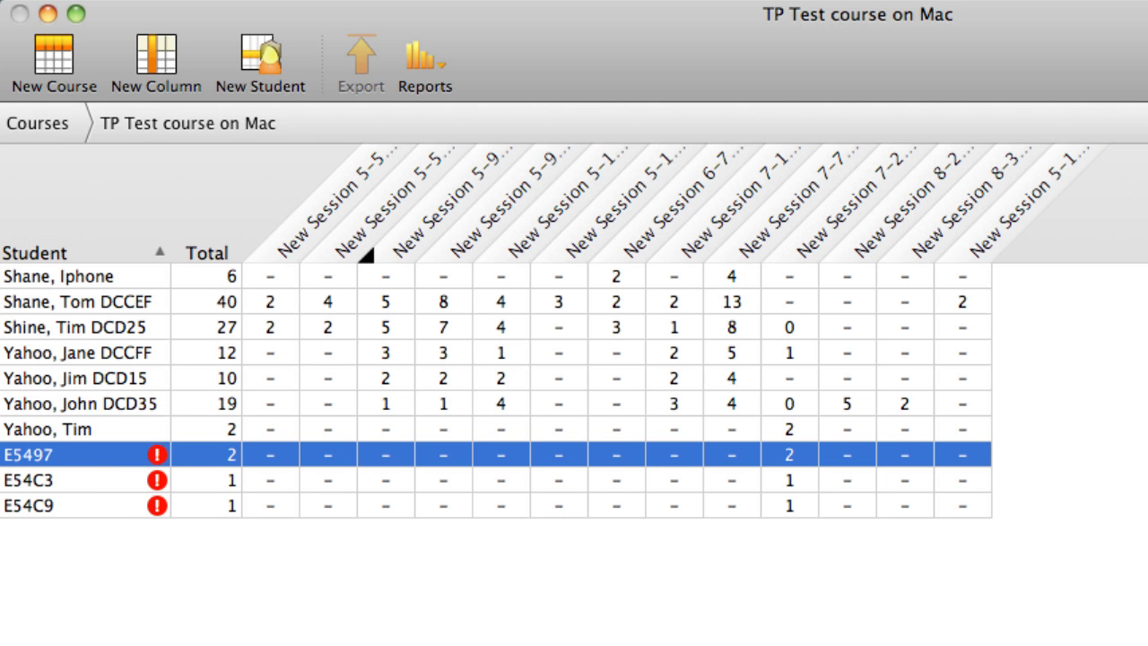
key("Return")
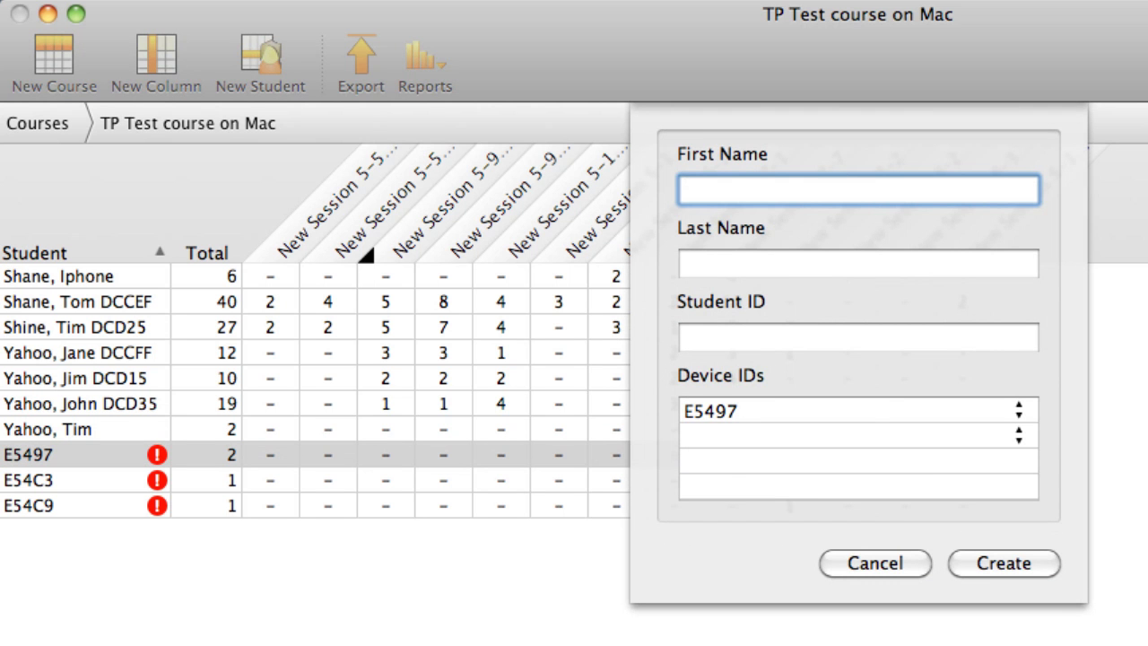
left_click(868, 575)
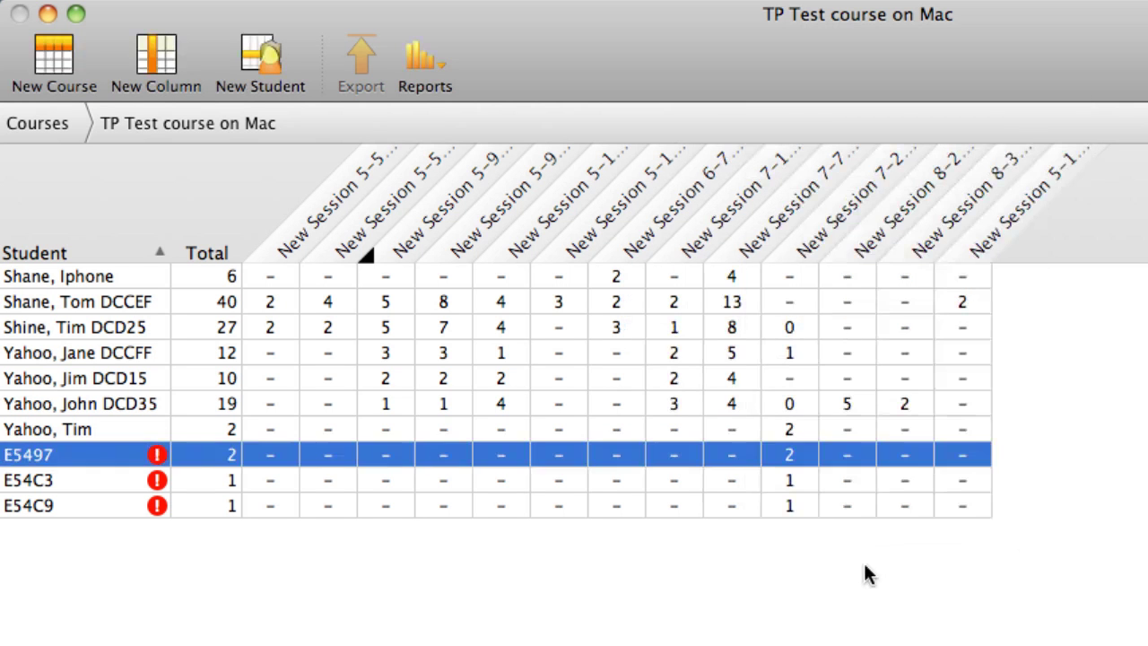